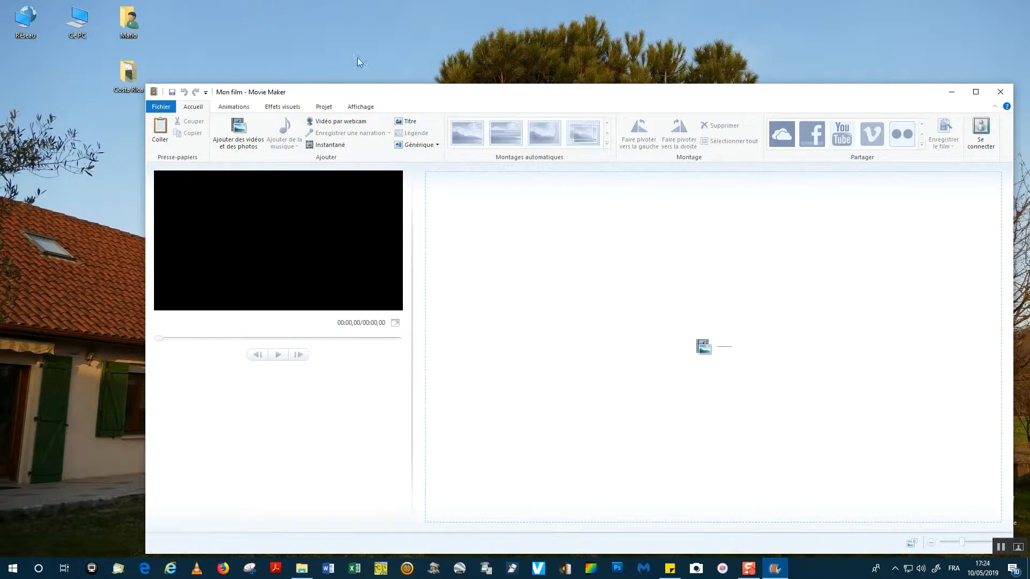
Step: Move the film project window clear of the desktop icons and open the Costa Rica folder on the desktop
left_click_drag(519, 100, 425, 52)
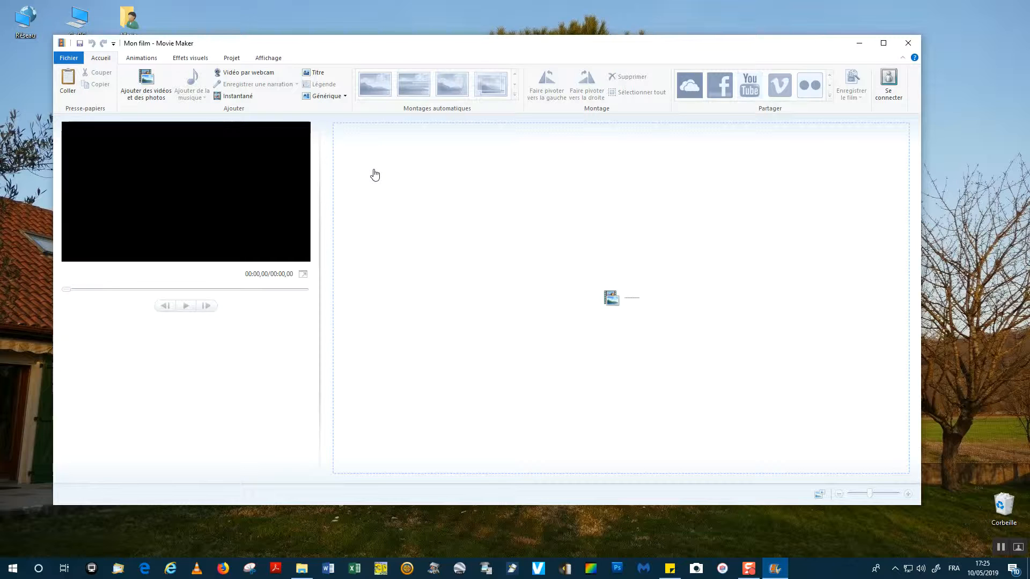
left_click_drag(368, 47, 430, 160)
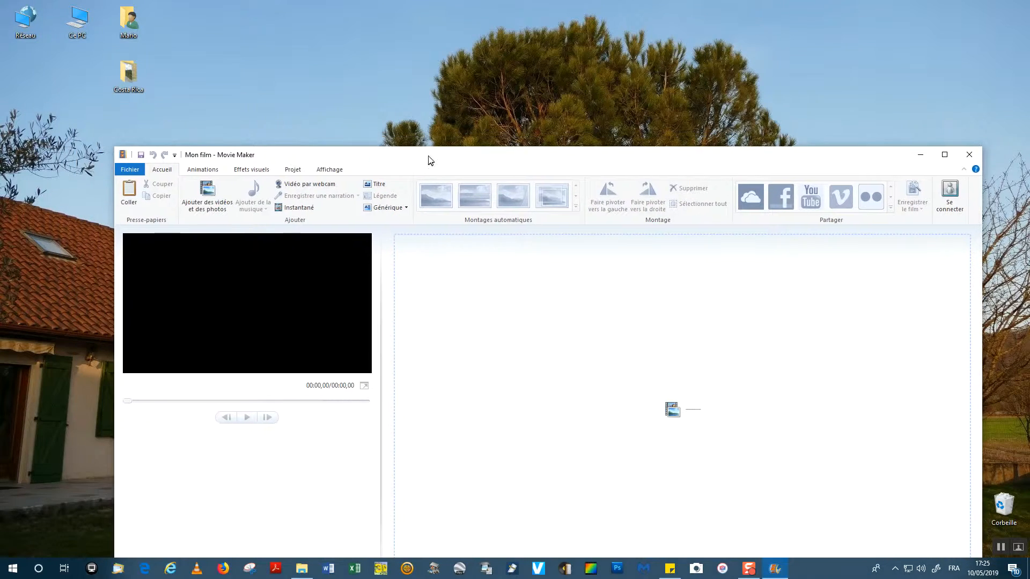
double_click(128, 70)
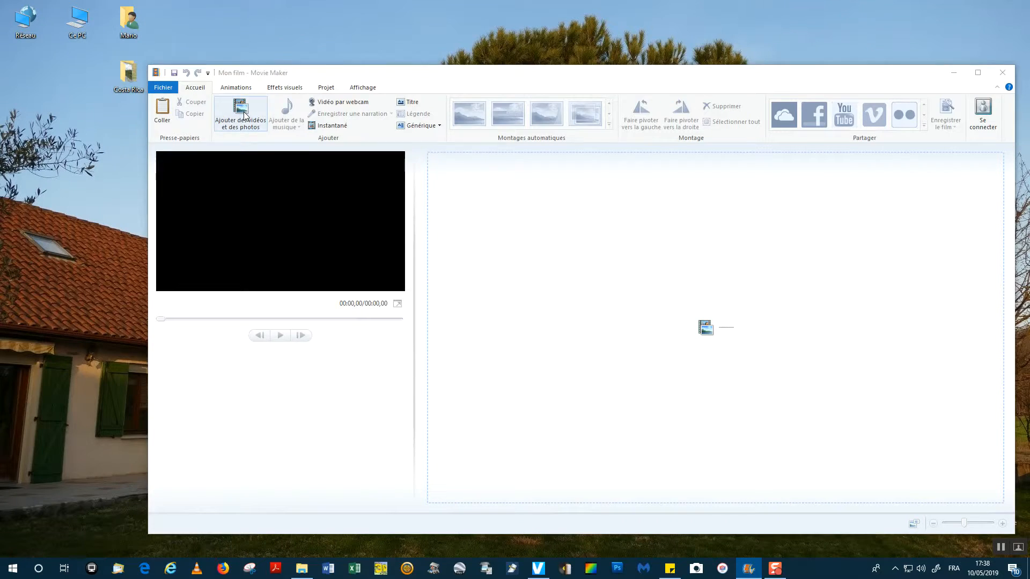
Step: Add all Costa Rica photos and videos, from IMG_4808.JPG through MVI_5119.MOV, to the project
left_click(241, 113)
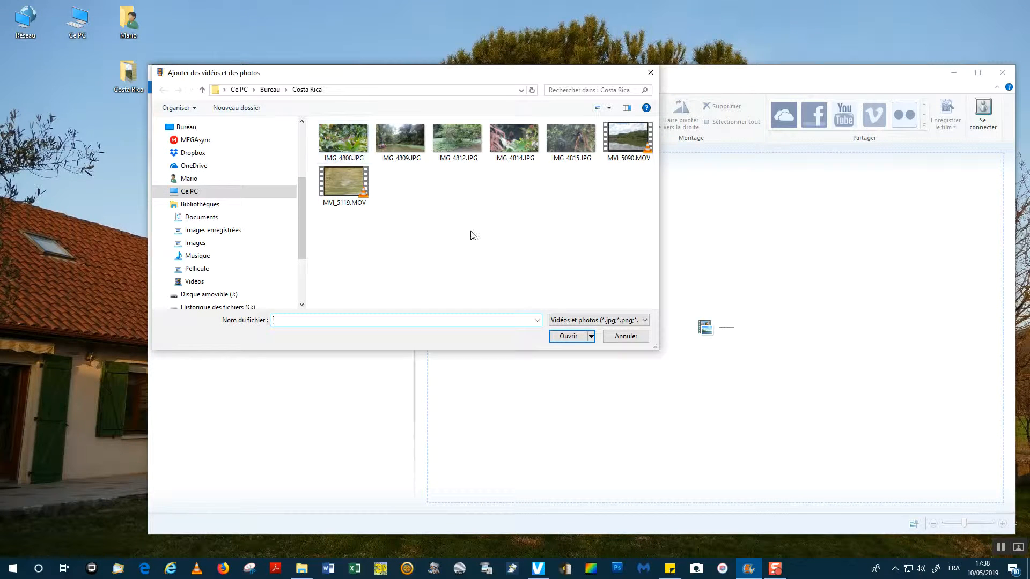
left_click(337, 131)
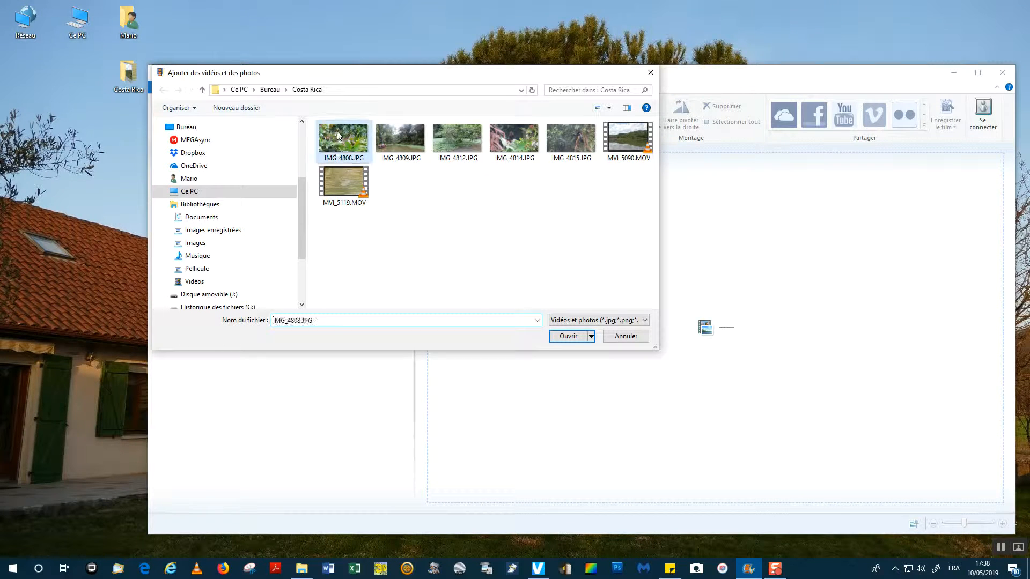
left_click(353, 198, "shift")
left_click(576, 338)
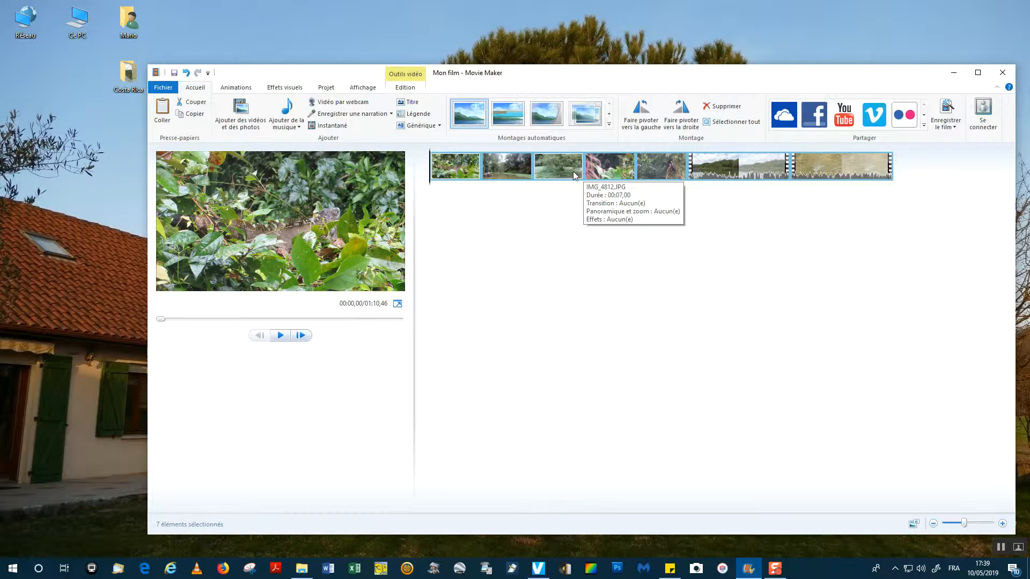
Step: Toggle the audio waveform display of the video clips off and back on
left_click(358, 87)
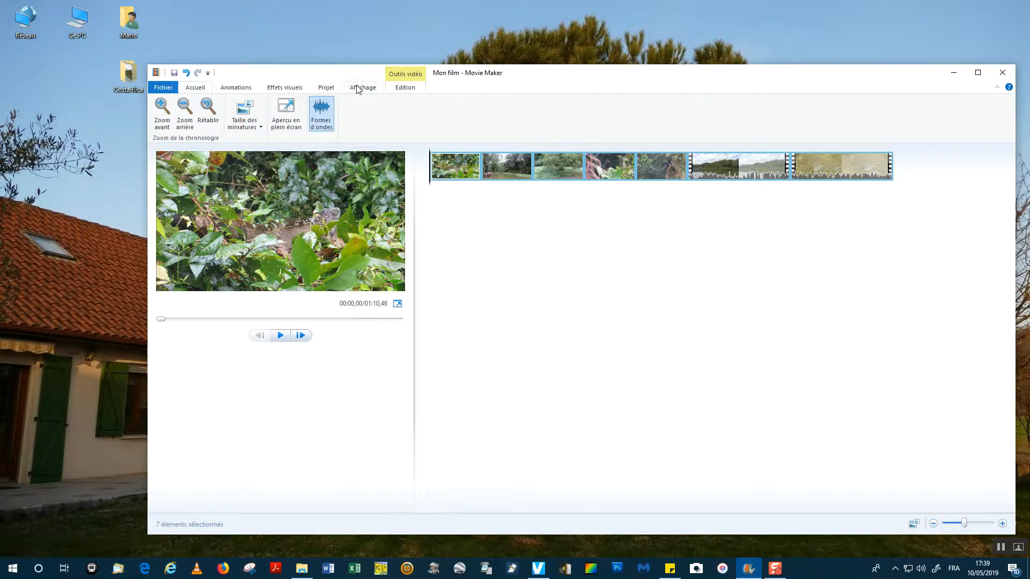
left_click(319, 126)
left_click(319, 127)
left_click(319, 127)
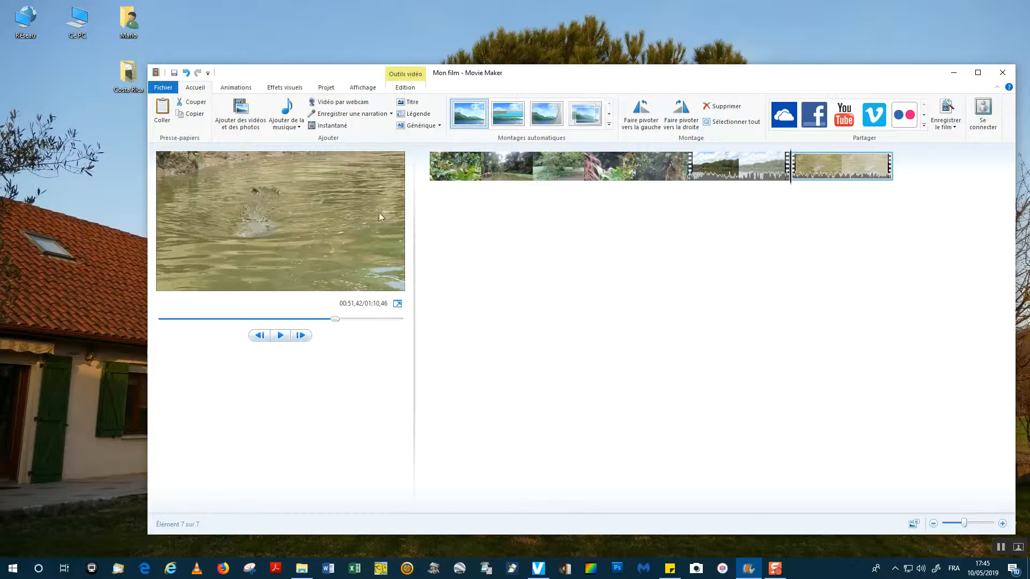
Step: Add the photo P1060615.JPG from the Images library and move it to the start of the film
left_click(240, 113)
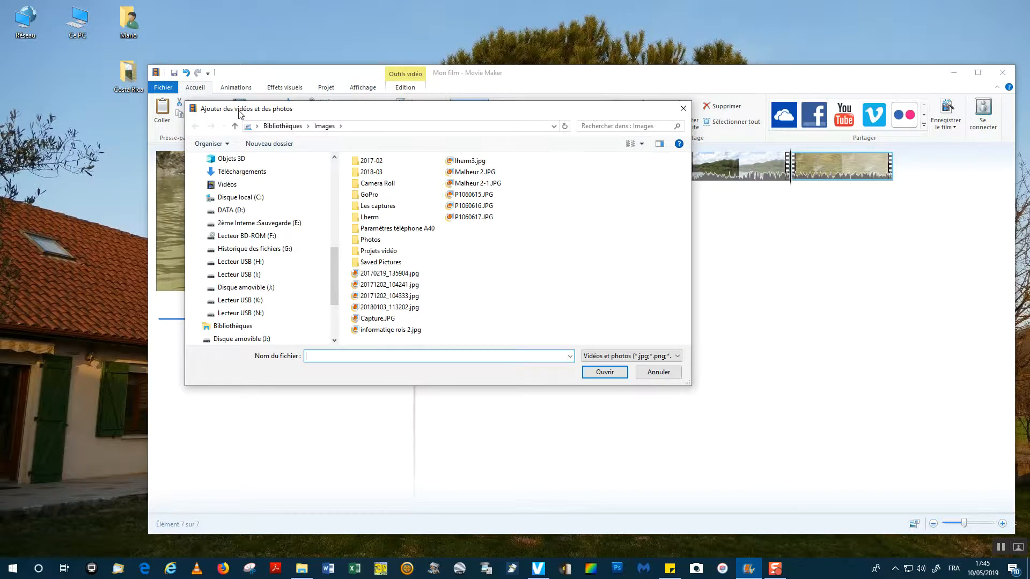
left_click(464, 196)
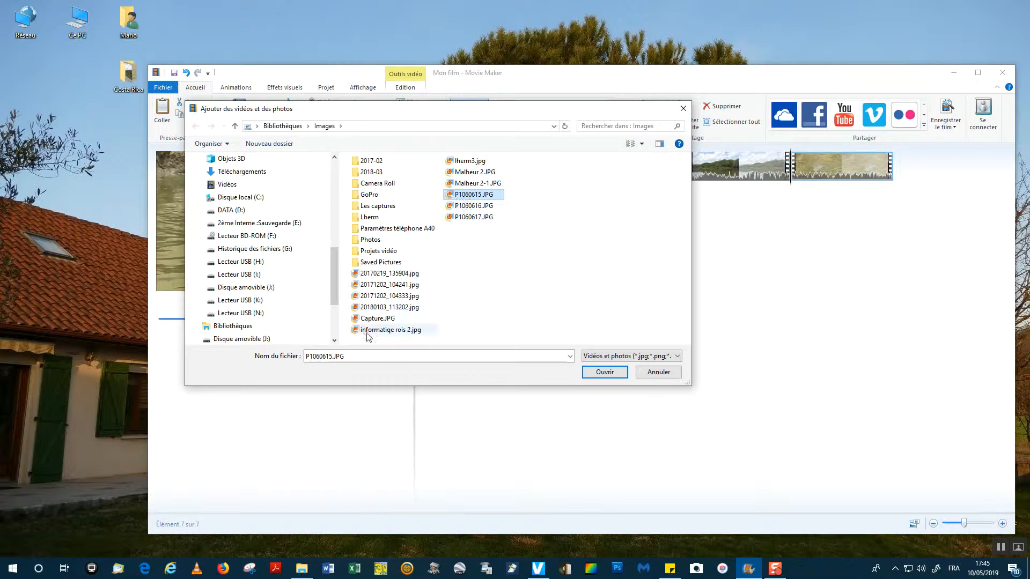
left_click(596, 373)
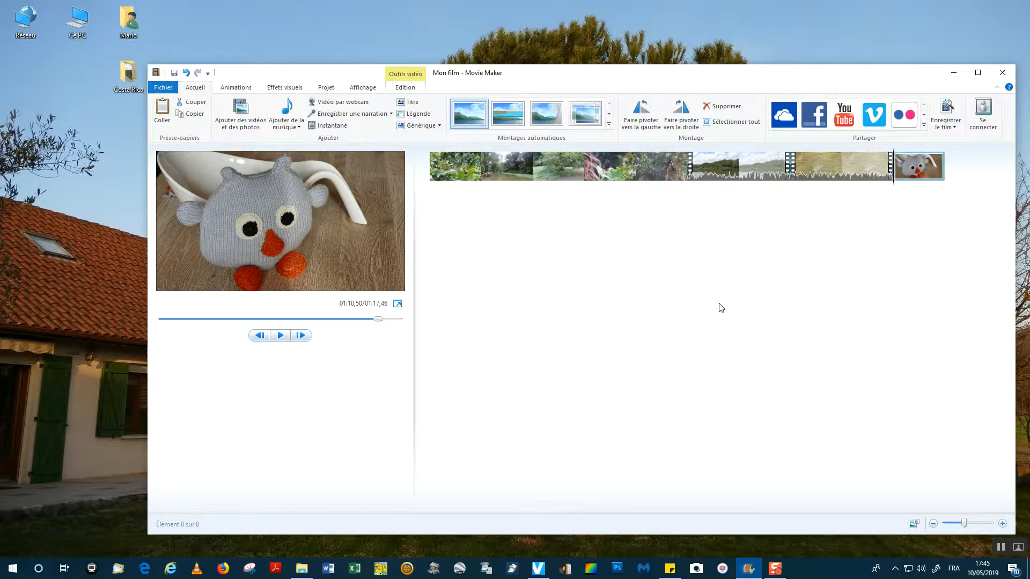
left_click_drag(920, 175, 427, 192)
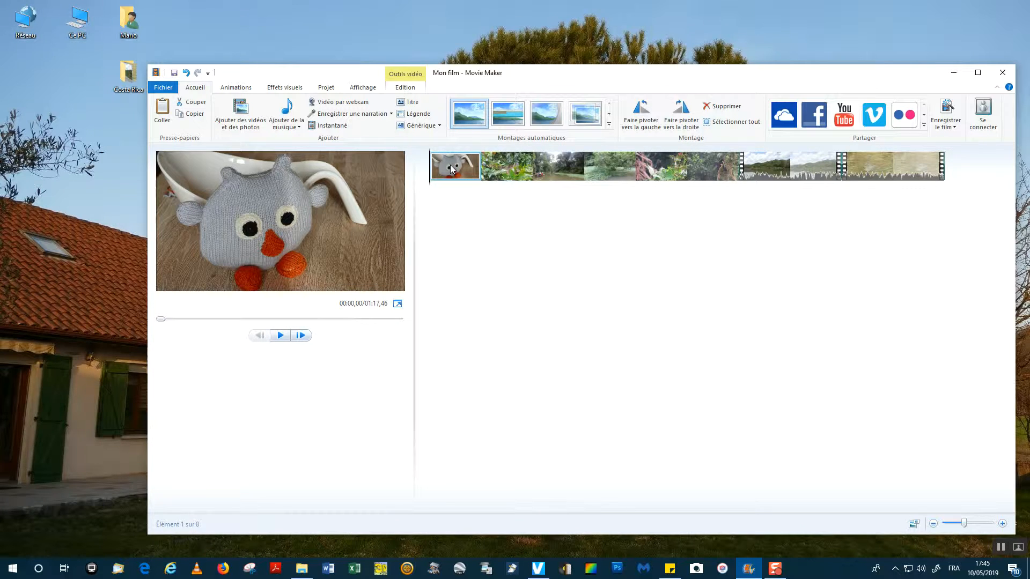
Step: Set the display duration of all six photos, from the first through the last before the videos, to 4,00 seconds
left_click(724, 173, "shift")
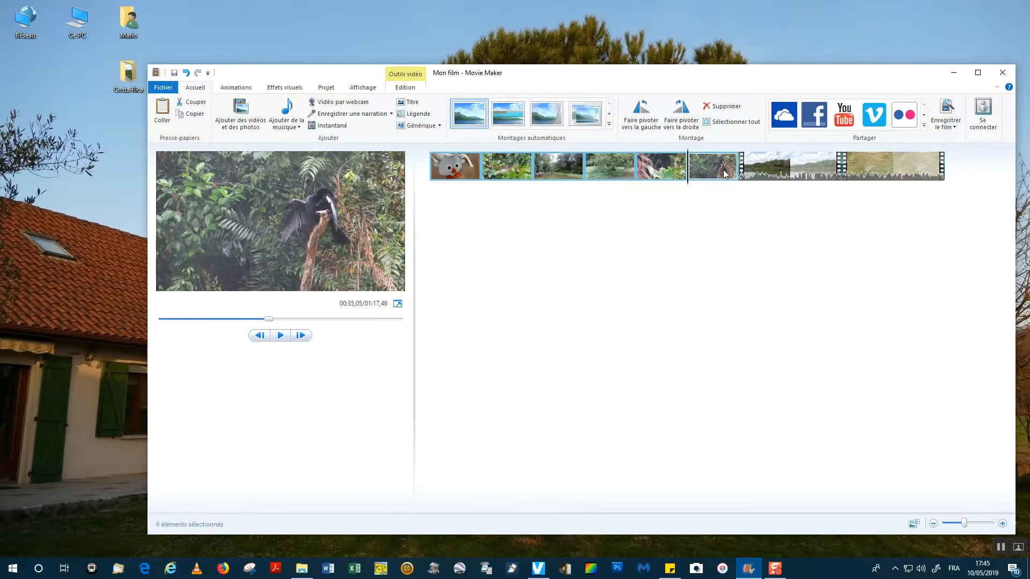
left_click(401, 89)
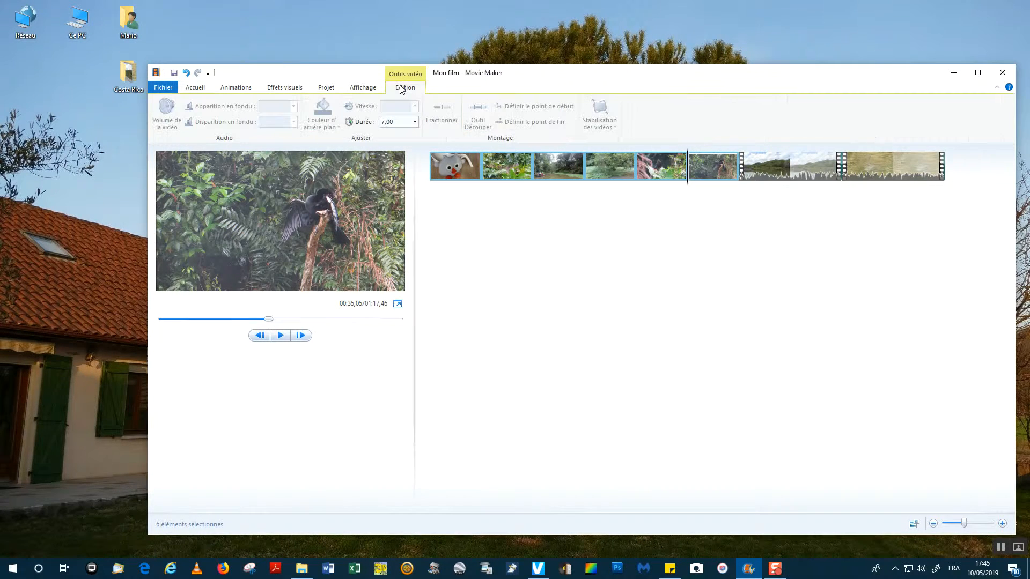
left_click(415, 122)
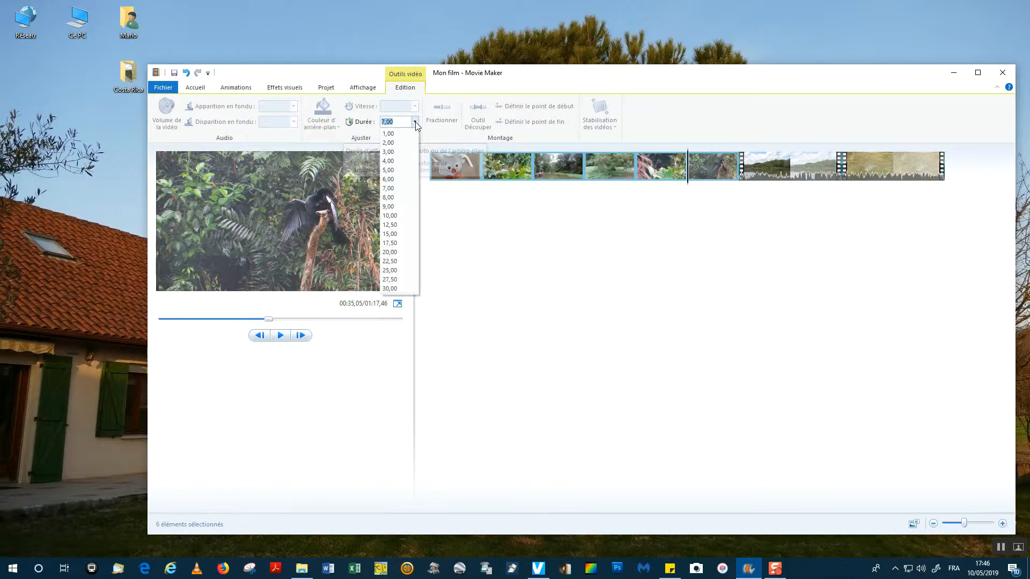
left_click(391, 163)
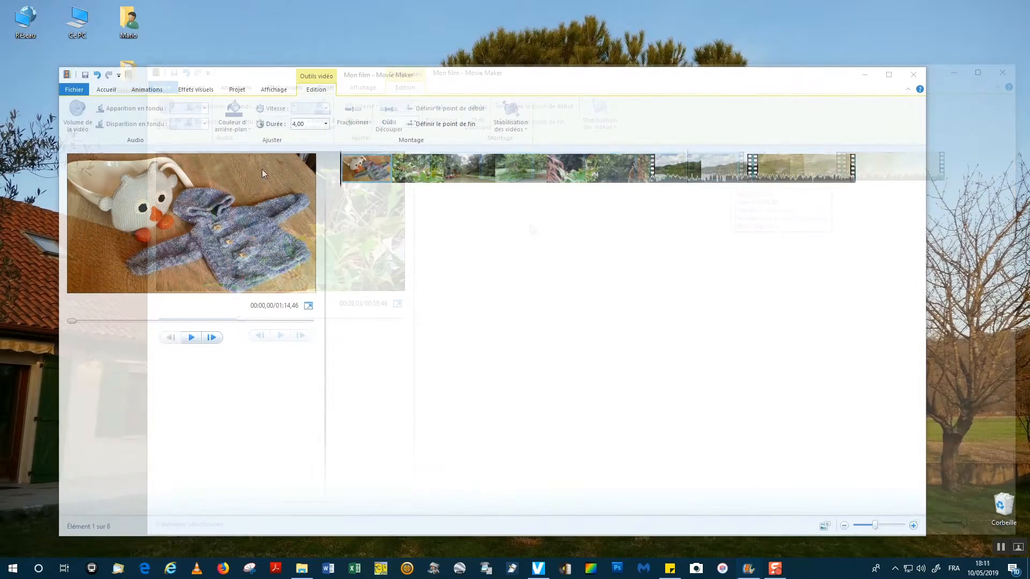
Step: Apply the Pixéliser transition to the first photo and preview it
left_click(144, 93)
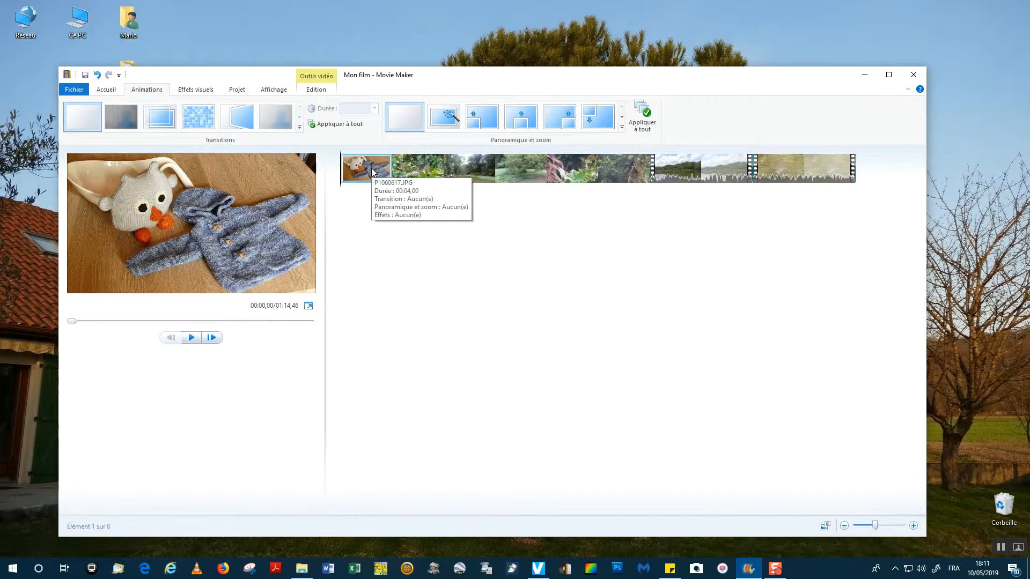
left_click(198, 115)
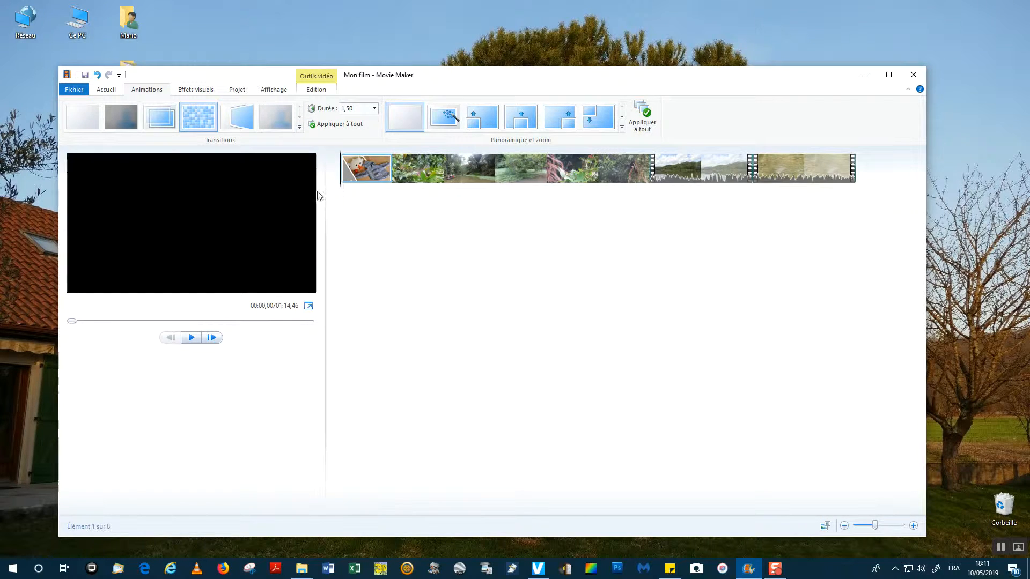
left_click(191, 338)
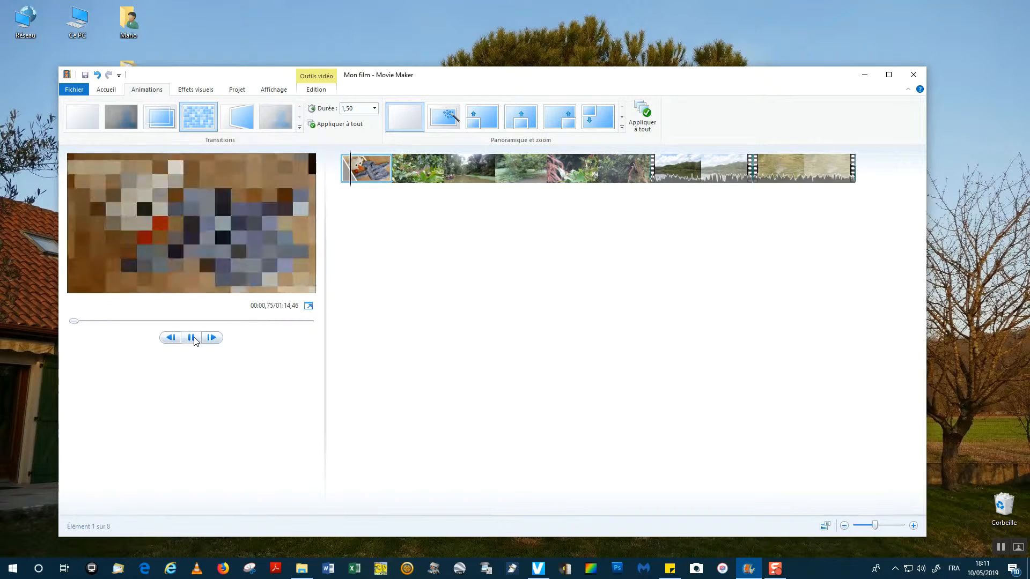
left_click(191, 338)
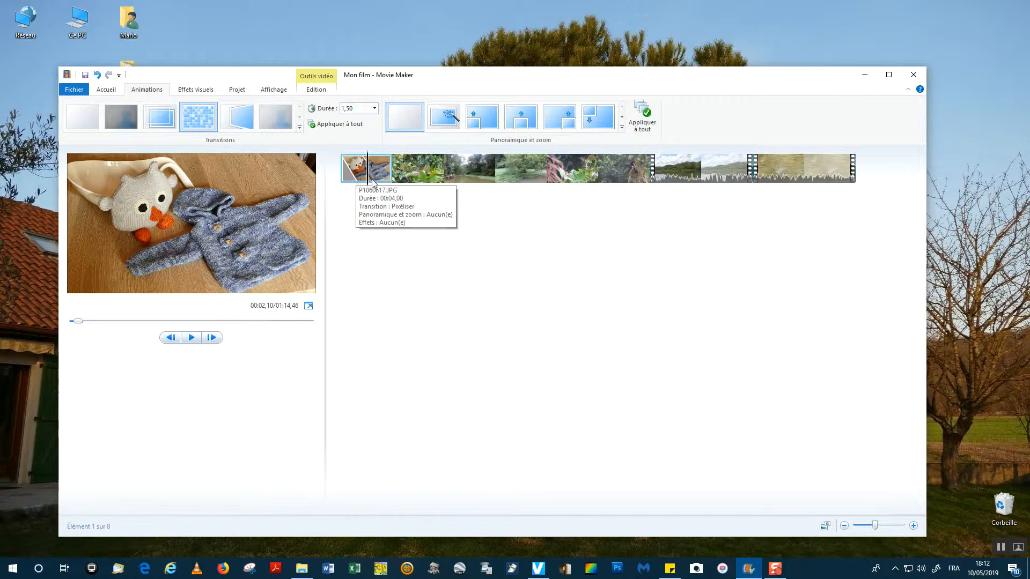
Step: Apply the downward-triangle transition to the selection of all six photos and preview the beginning of the film
left_click(639, 178, "shift")
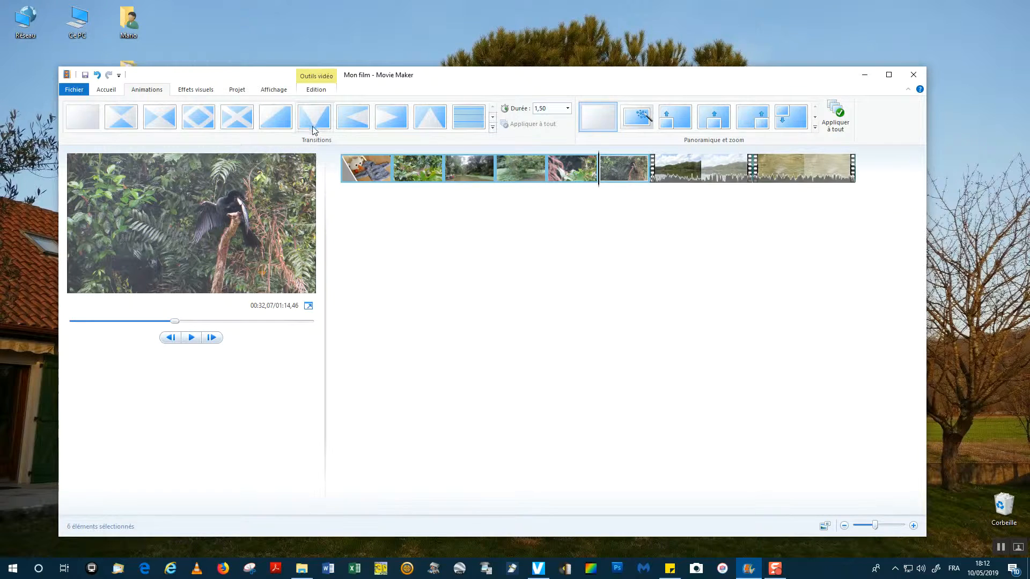
left_click(314, 121)
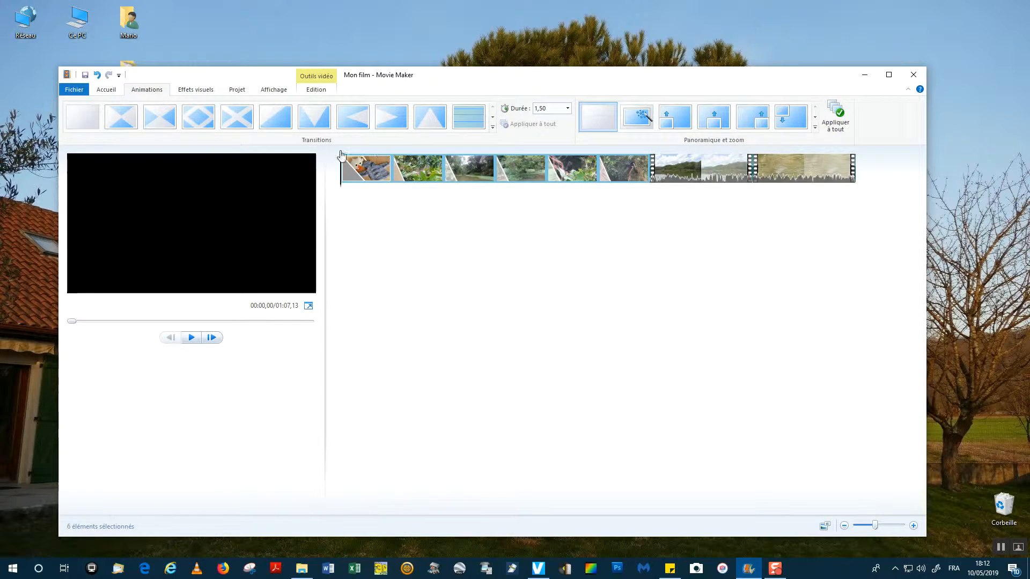
left_click(191, 338)
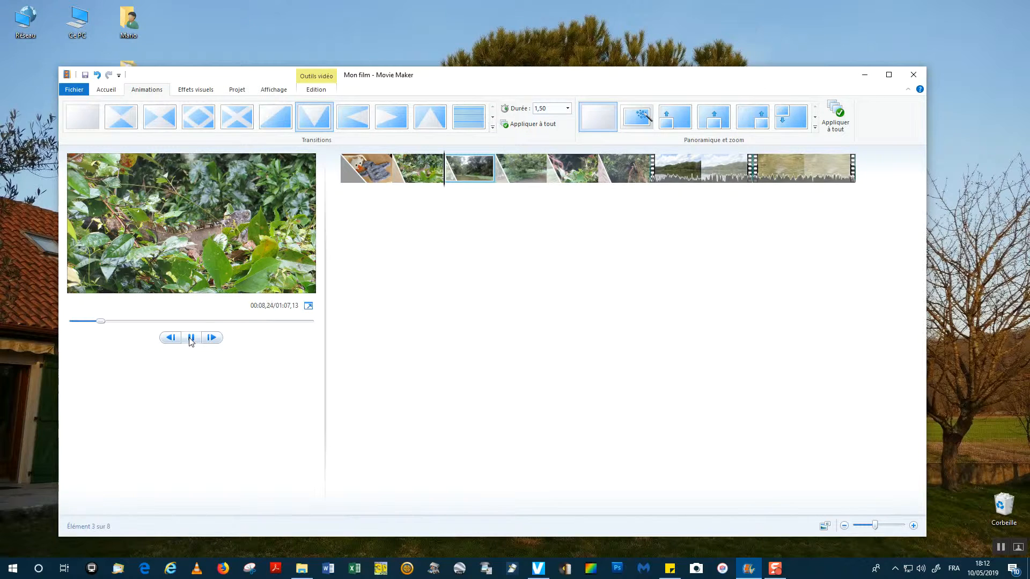
left_click(191, 338)
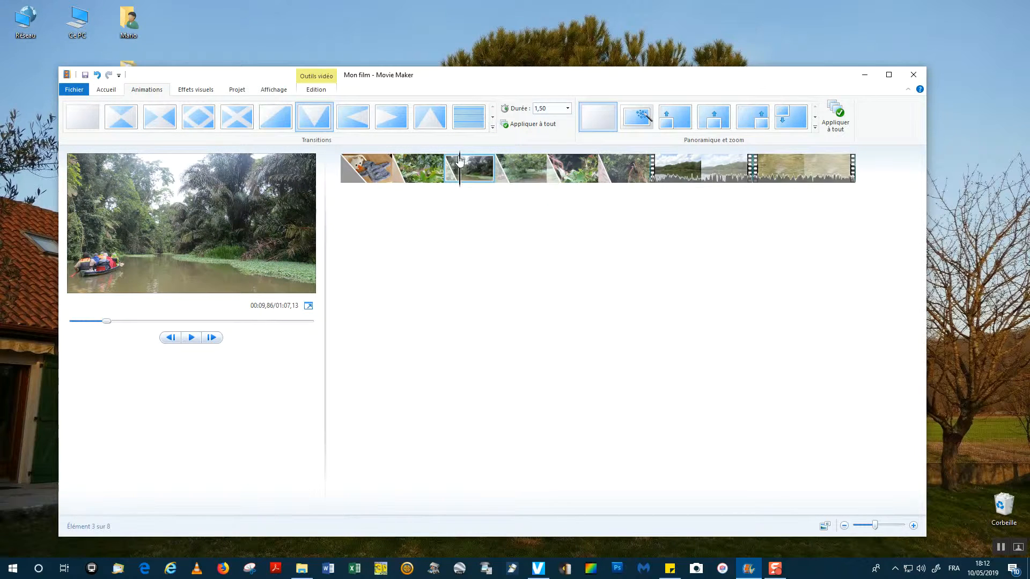
Step: Go through the first five photos one by one and choose a bow-tie transition for the fourth
left_click(328, 178)
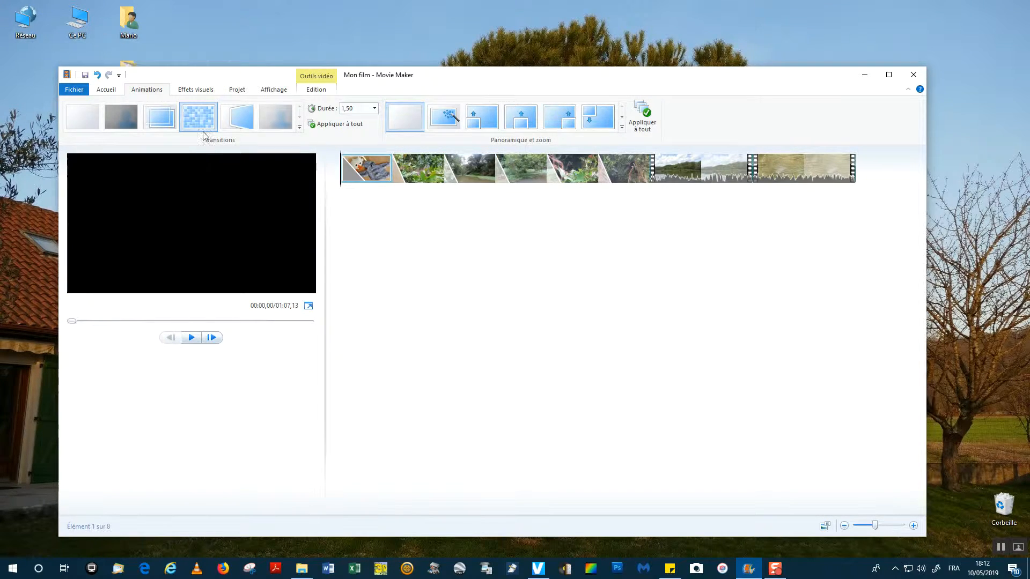
left_click(426, 171)
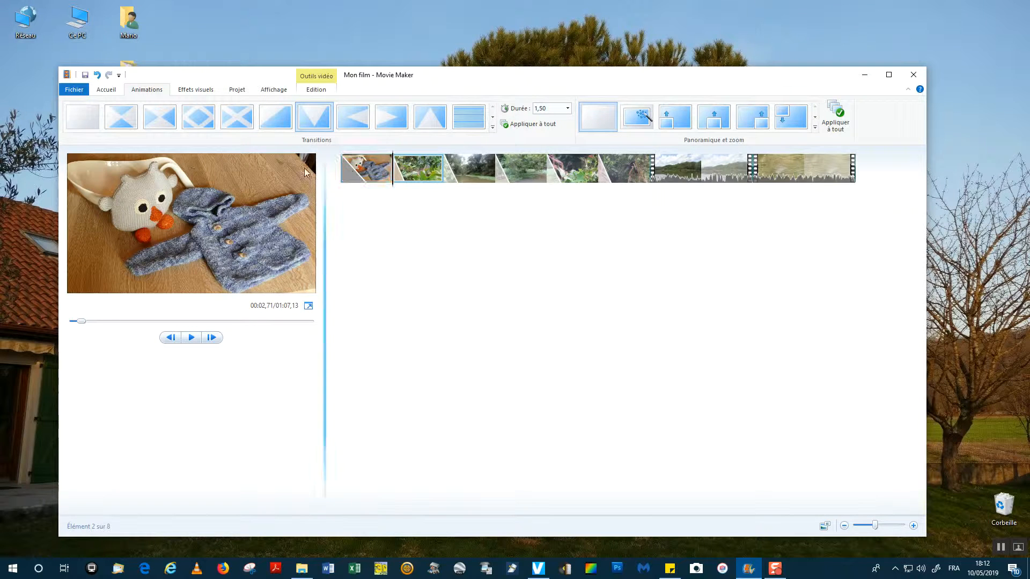
left_click(465, 167)
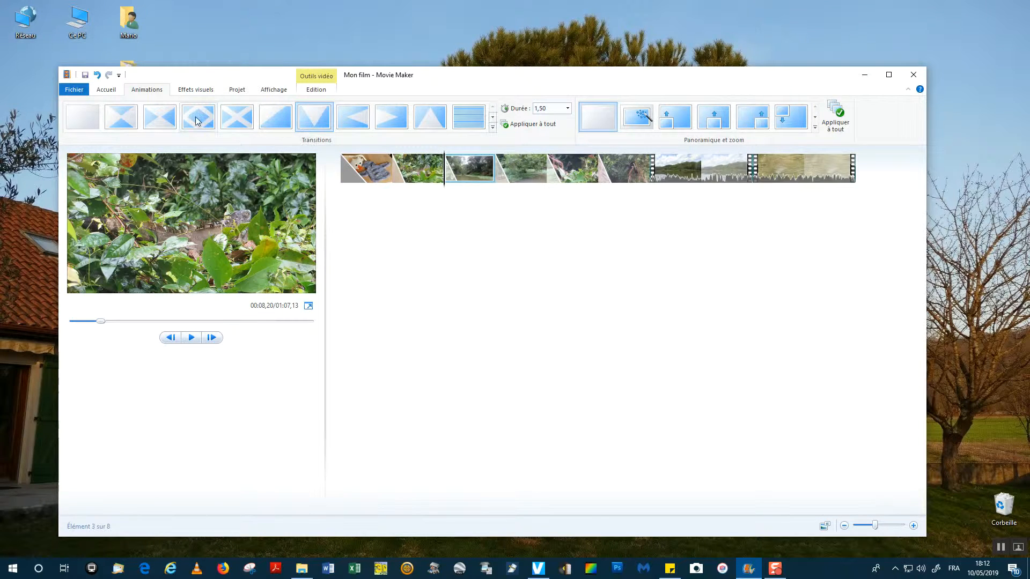
left_click(504, 179)
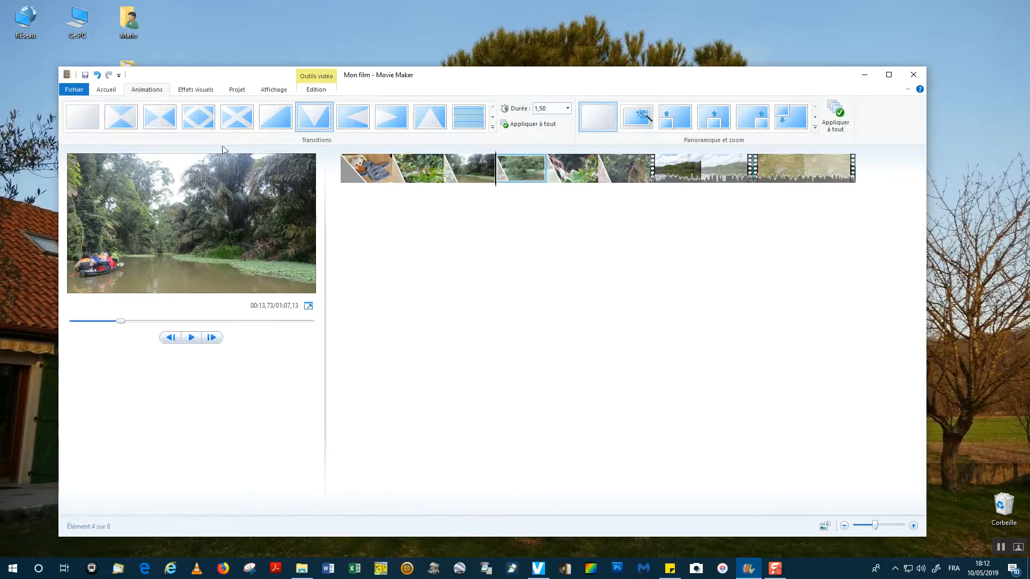
left_click(160, 117)
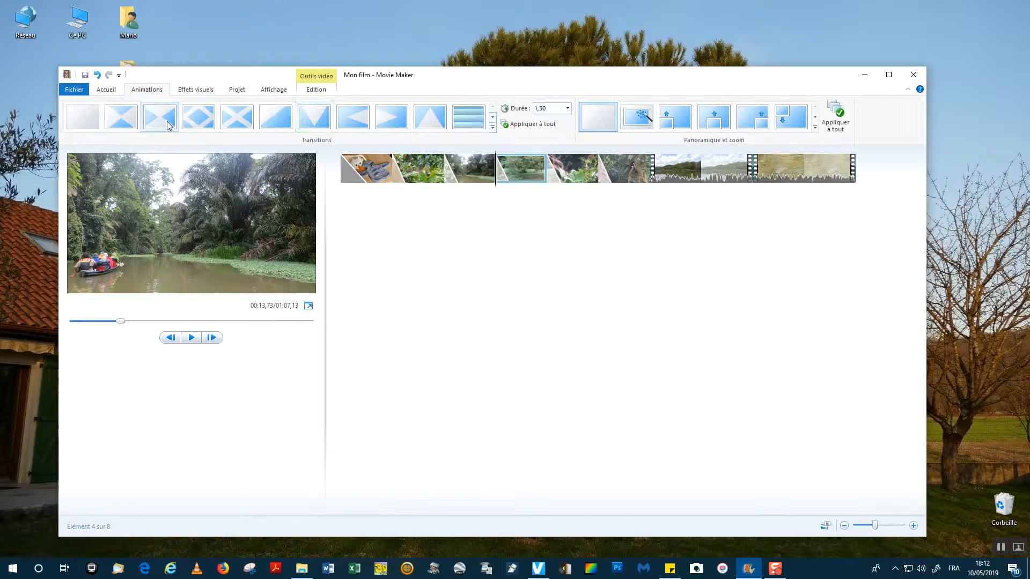
left_click(562, 173)
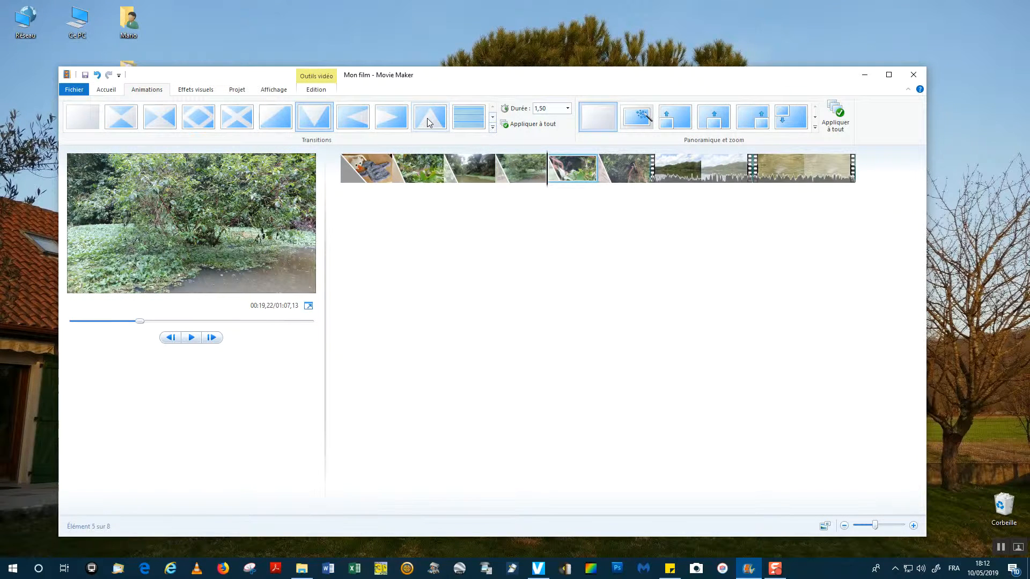
Step: Give the last three items individual transitions: bow-tie for the sixth photo, X-shaped for the first video and diagonal for the last video
left_click(620, 174)
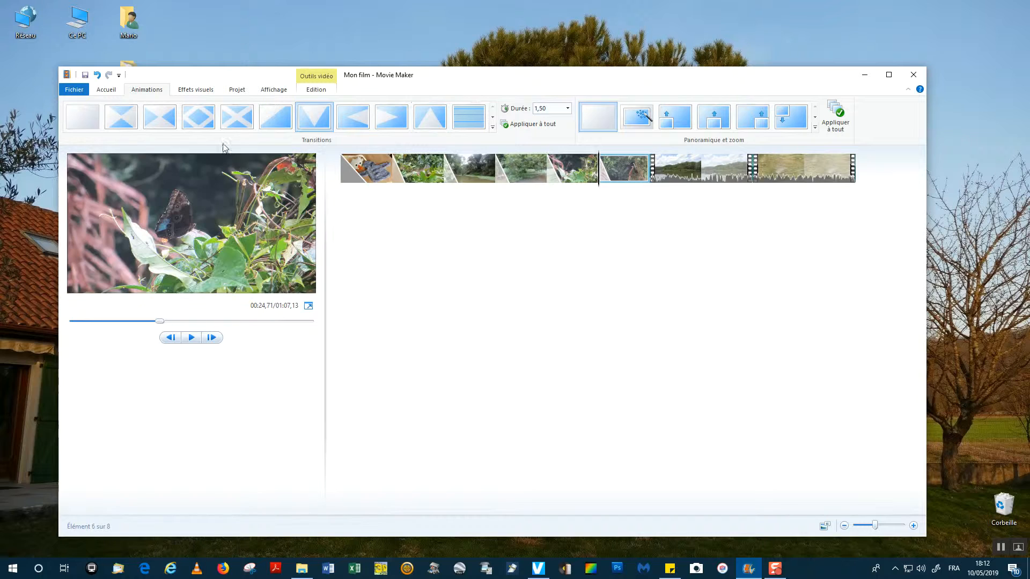
left_click(129, 123)
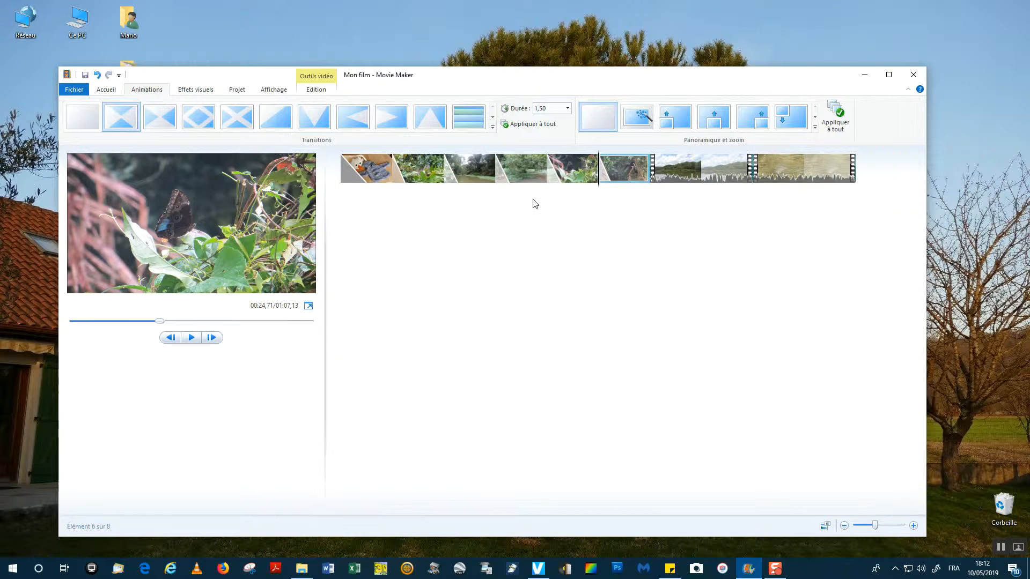
left_click(664, 170)
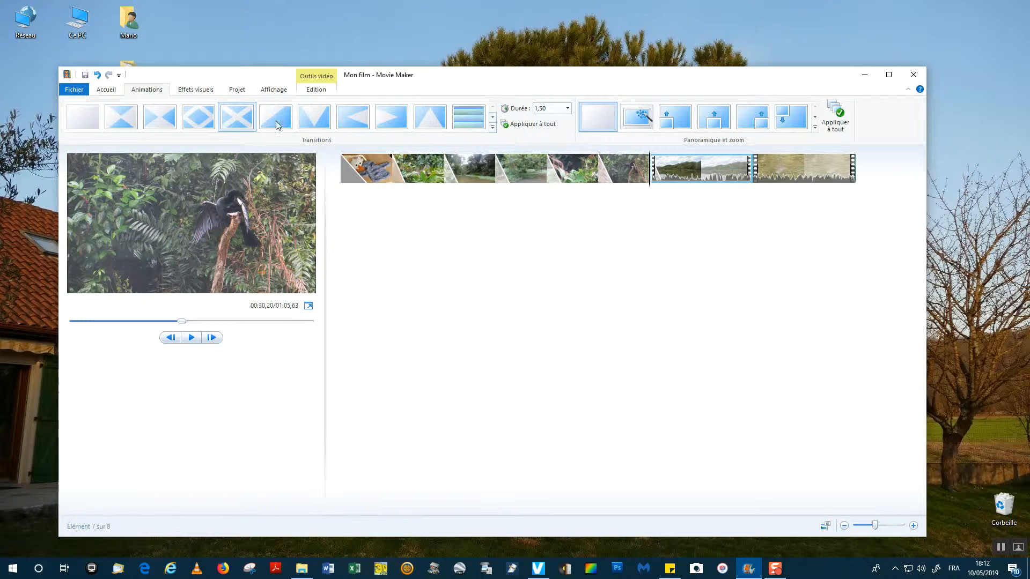
left_click(755, 172)
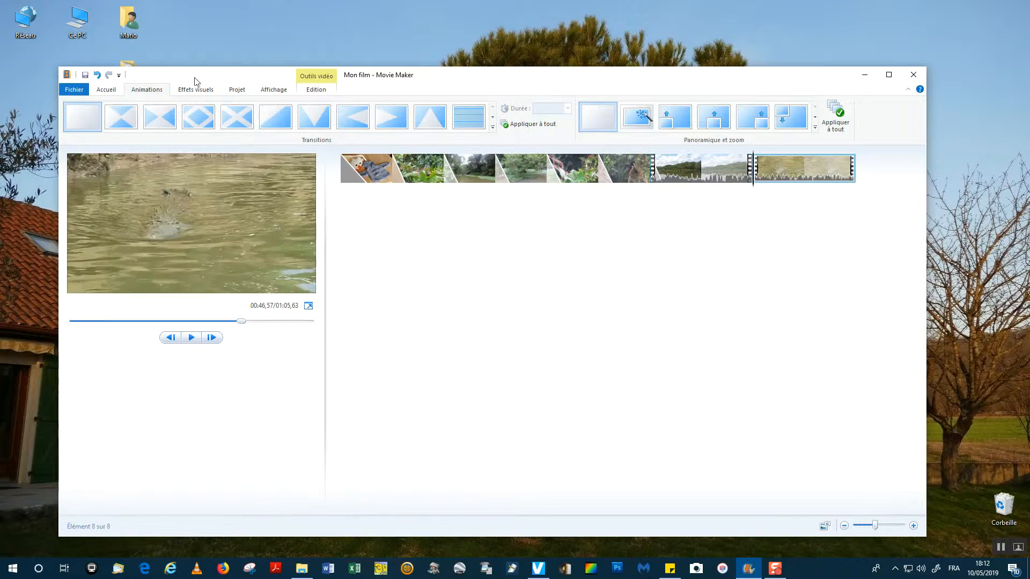
left_click(283, 118)
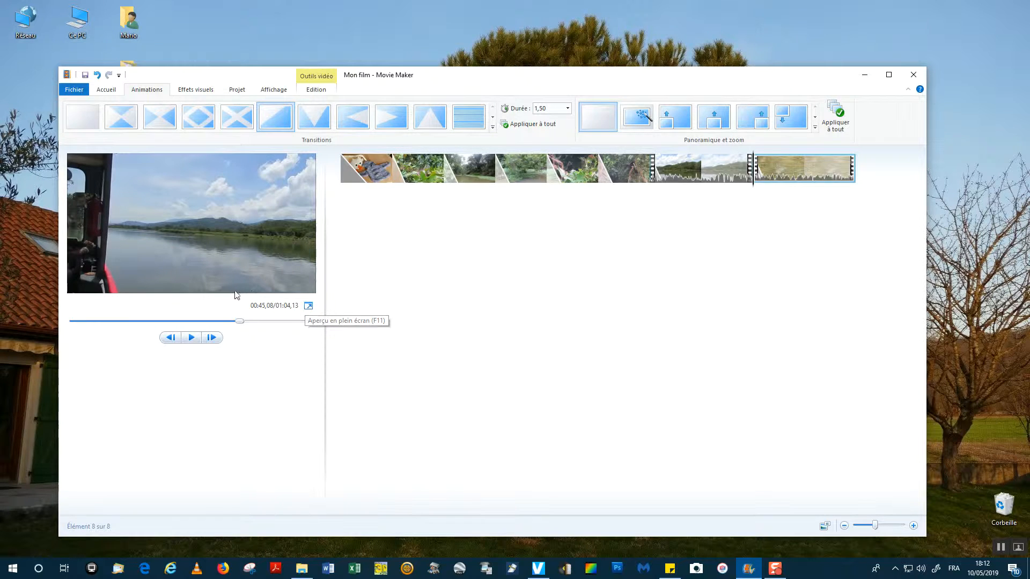
Step: Play the film from the beginning to check the transitions, jumping ahead to the first video
left_click_drag(82, 321, 71, 321)
left_click(191, 338)
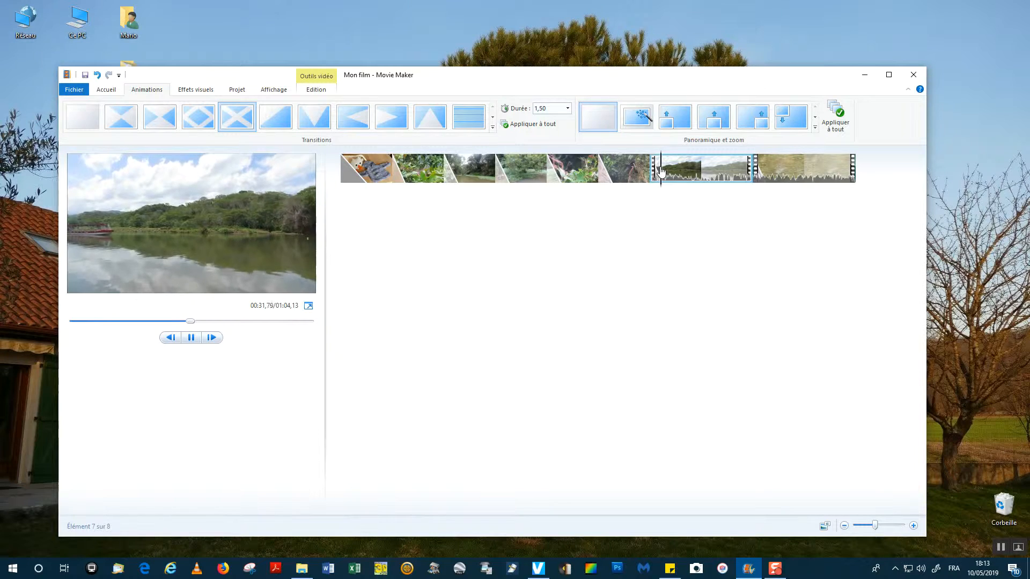
left_click(730, 176)
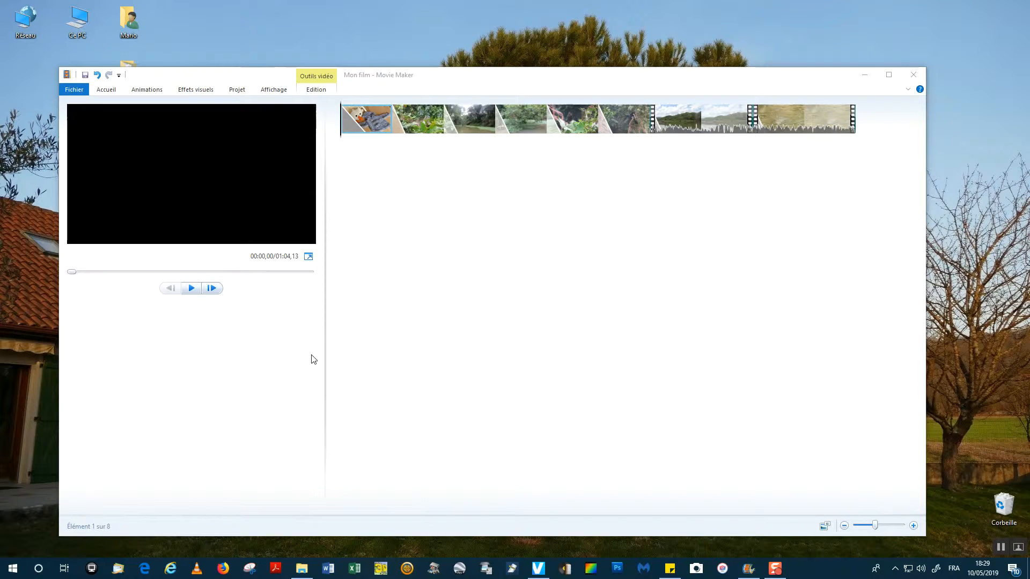
Step: Add a title slide at the beginning of the film, before the first photo
left_click(107, 89)
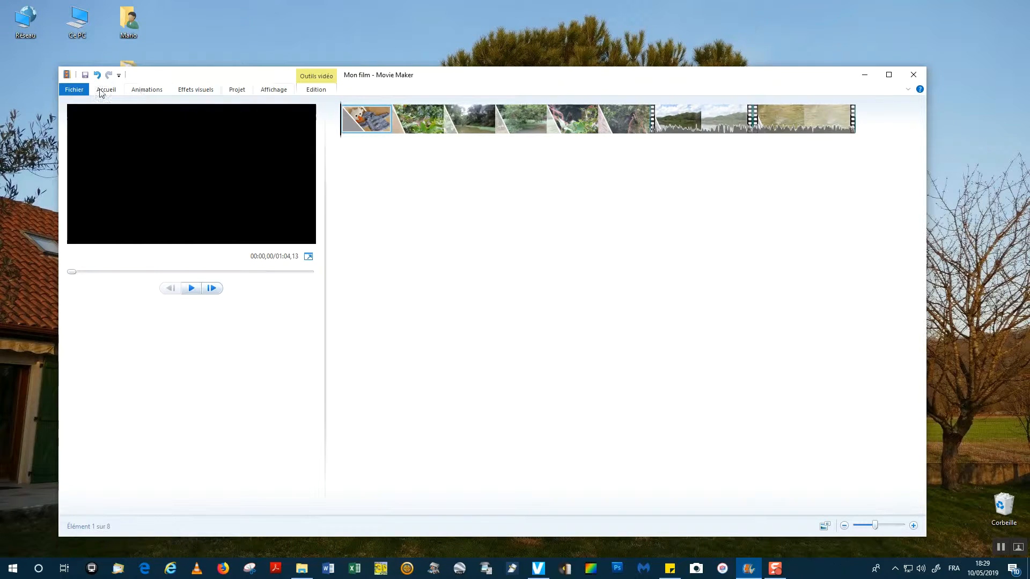
left_click(100, 90)
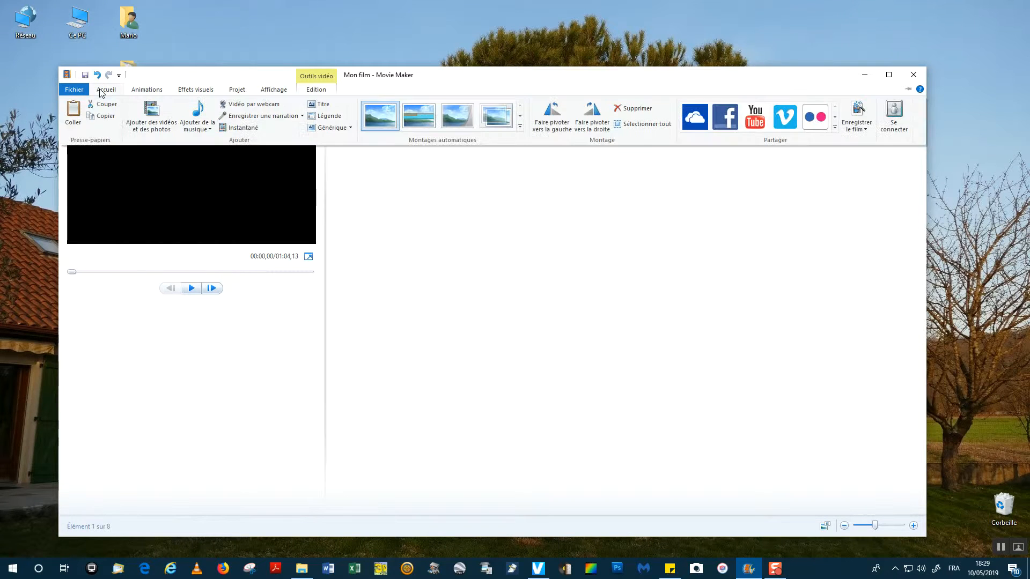
left_click(323, 105)
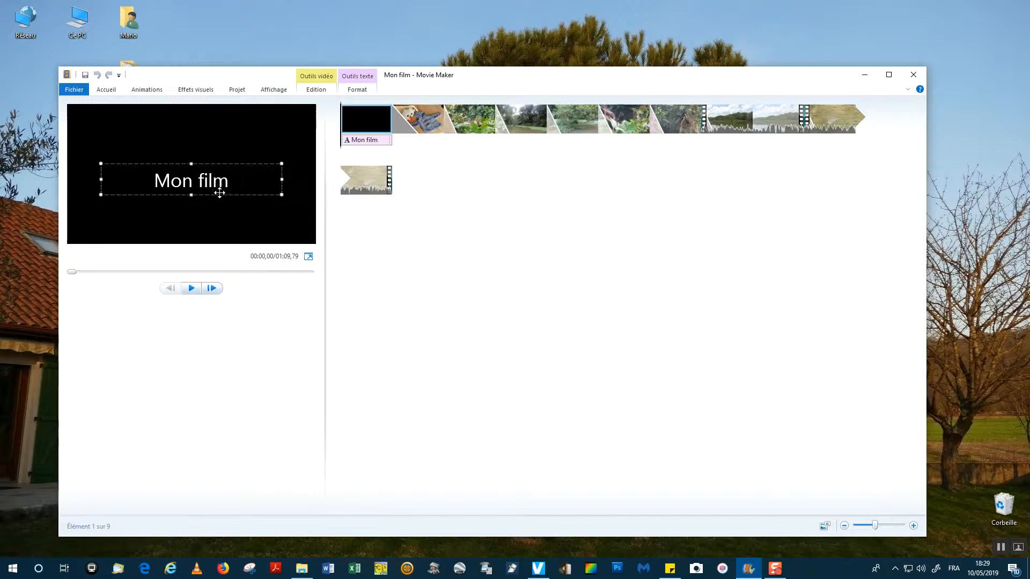
Step: Format the title text in the Ravie font at size 24
left_click(358, 90)
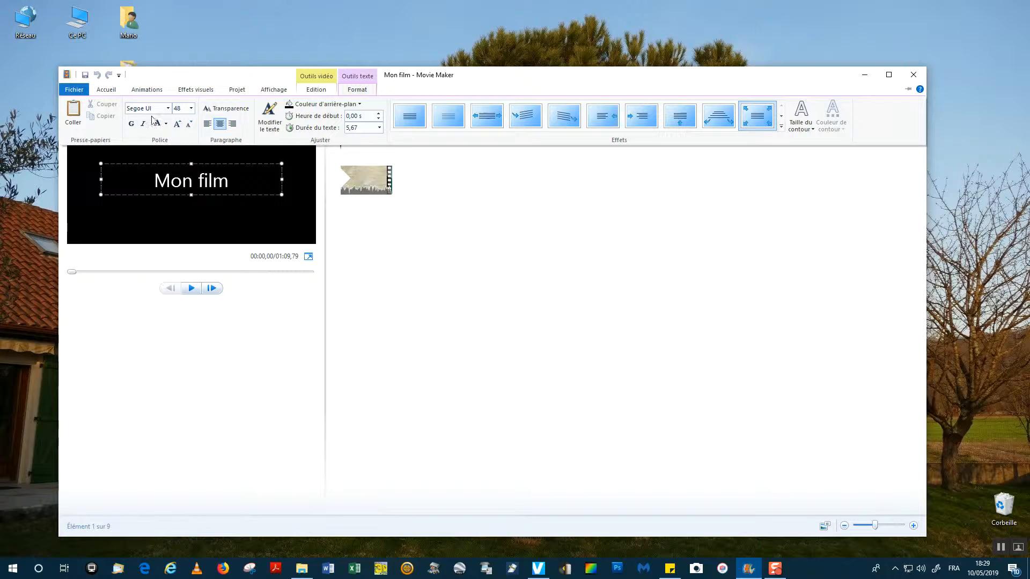
left_click(168, 109)
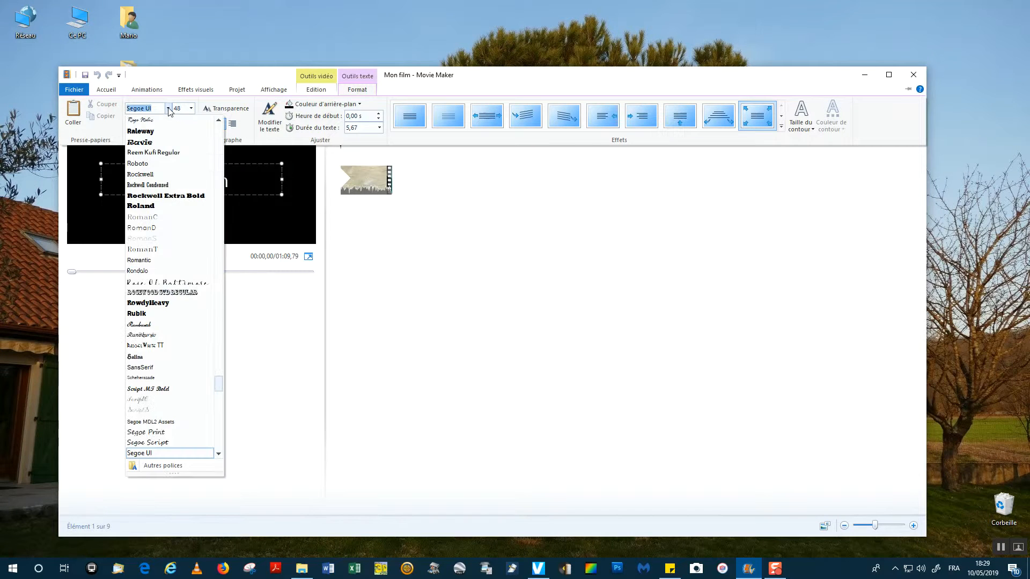
left_click(143, 142)
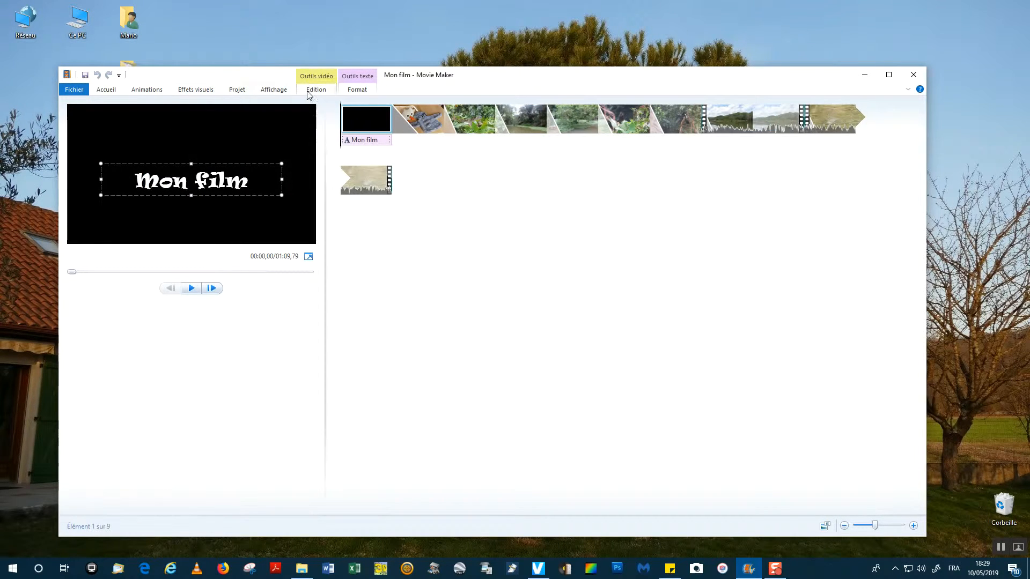
left_click(358, 91)
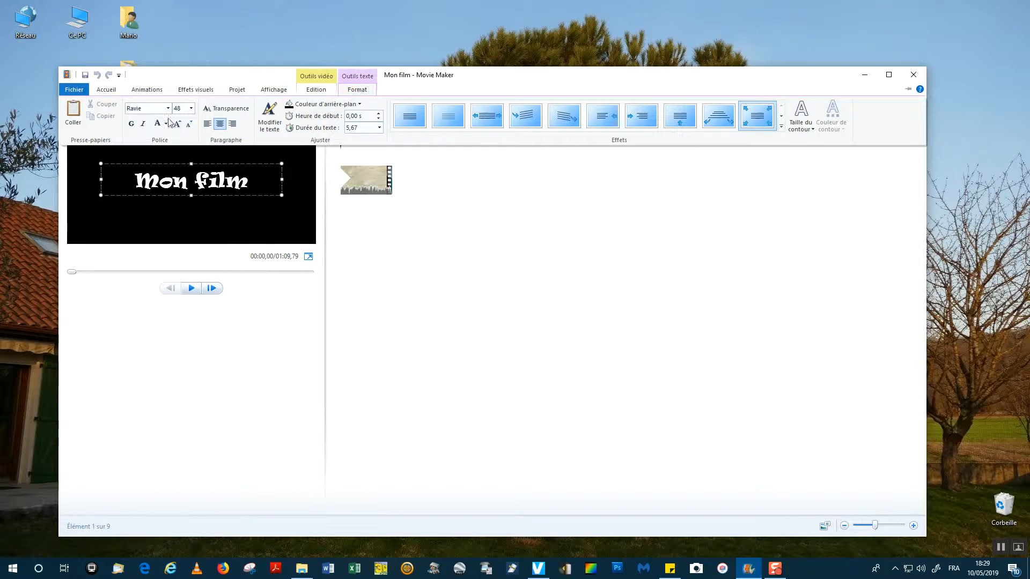
left_click(191, 109)
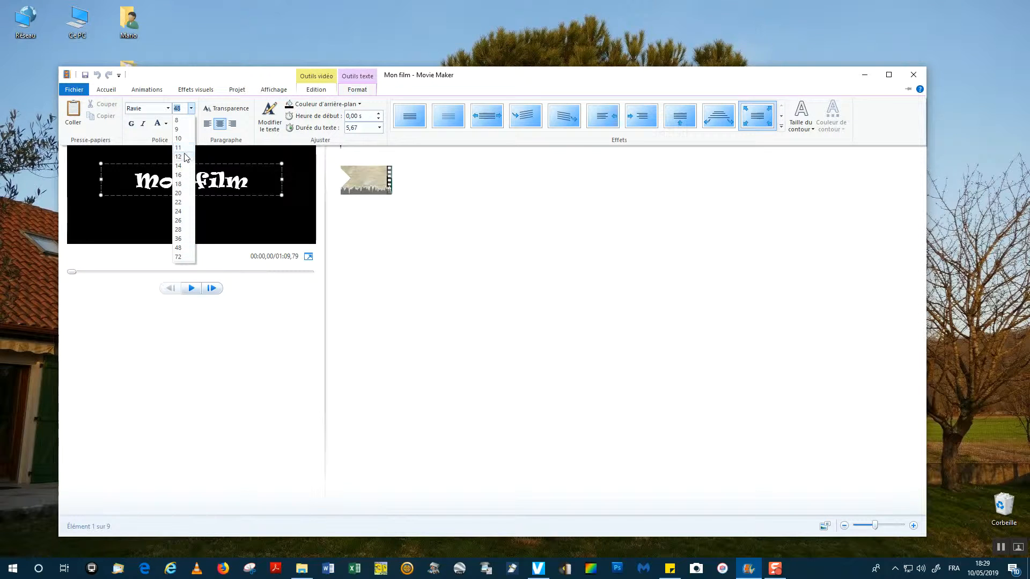
left_click(180, 212)
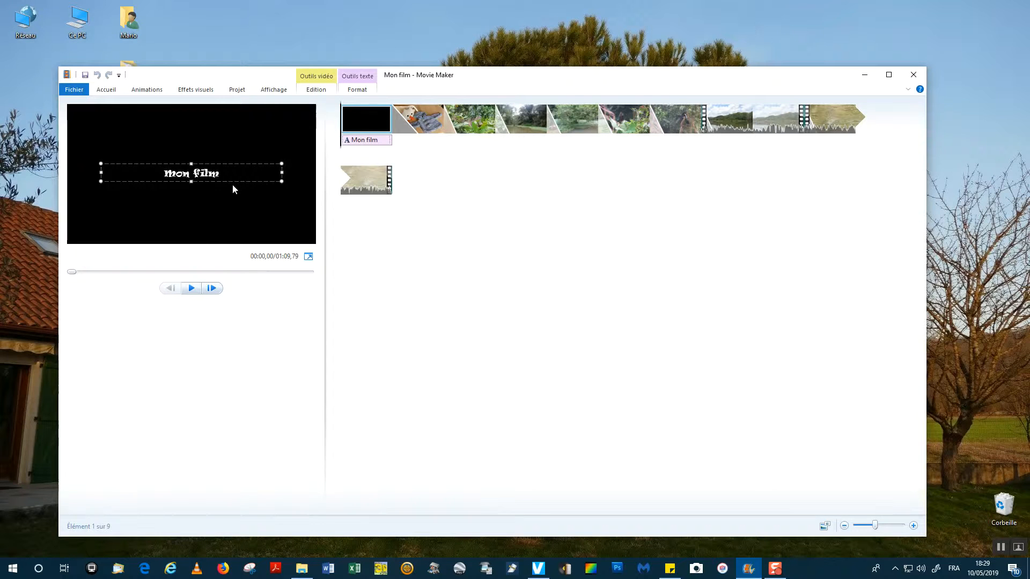
Step: Replace the placeholder title text with "Costa Rica"
left_click_drag(222, 174, 132, 176)
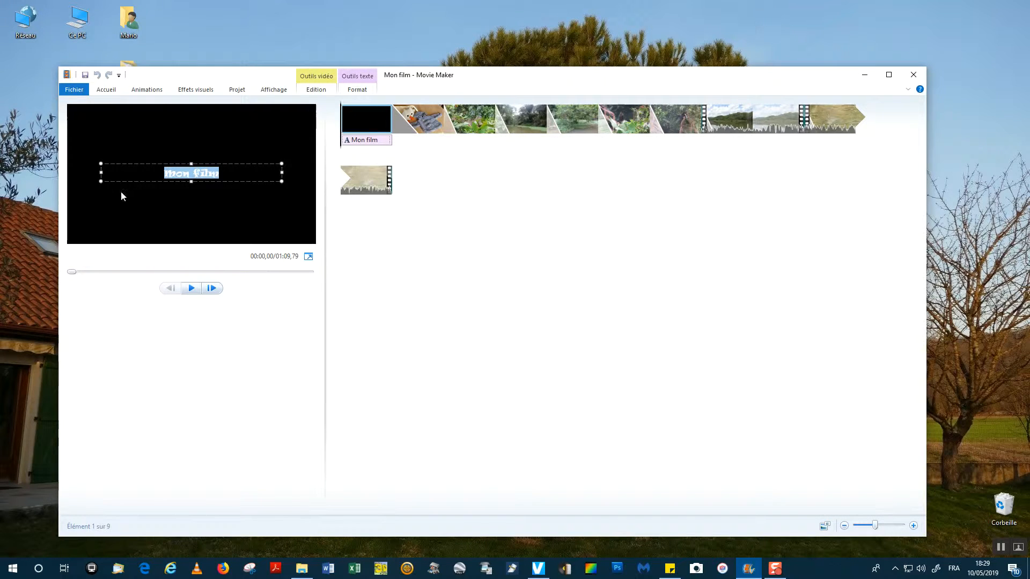
key("BackSpace")
type("Costa Rica")
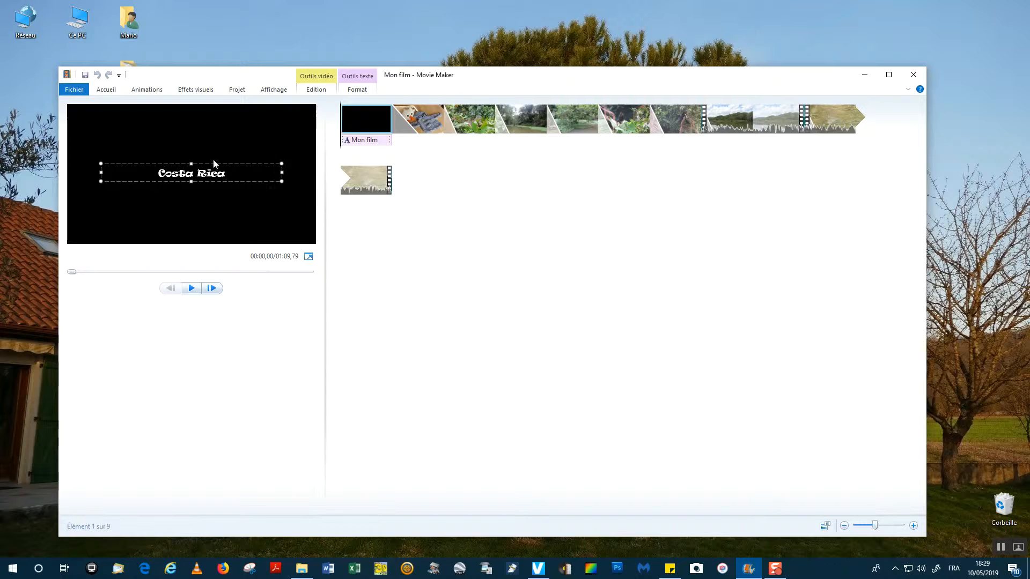
Step: Colour the "Costa Rica" title text yellow
left_click(358, 90)
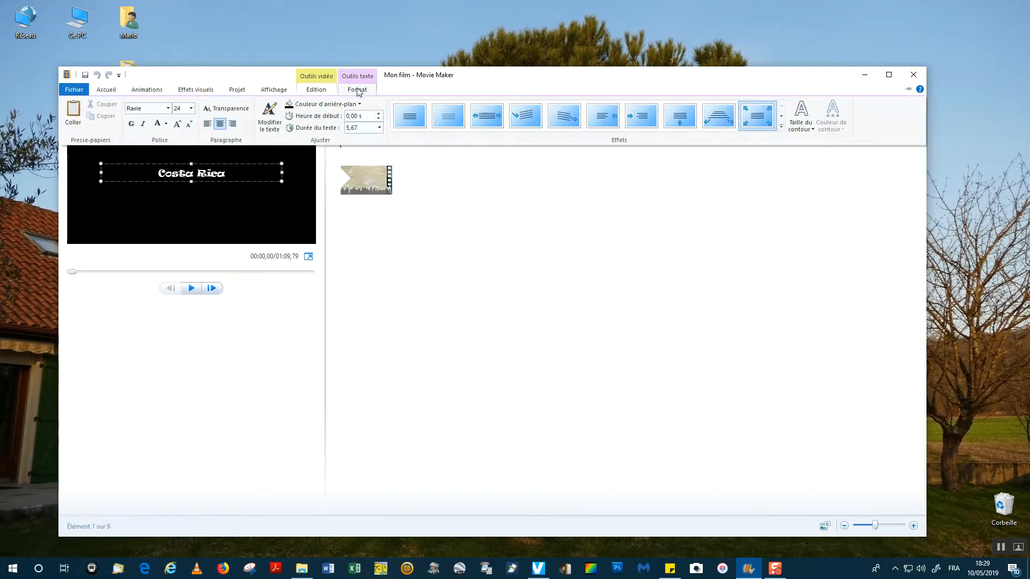
left_click(167, 124)
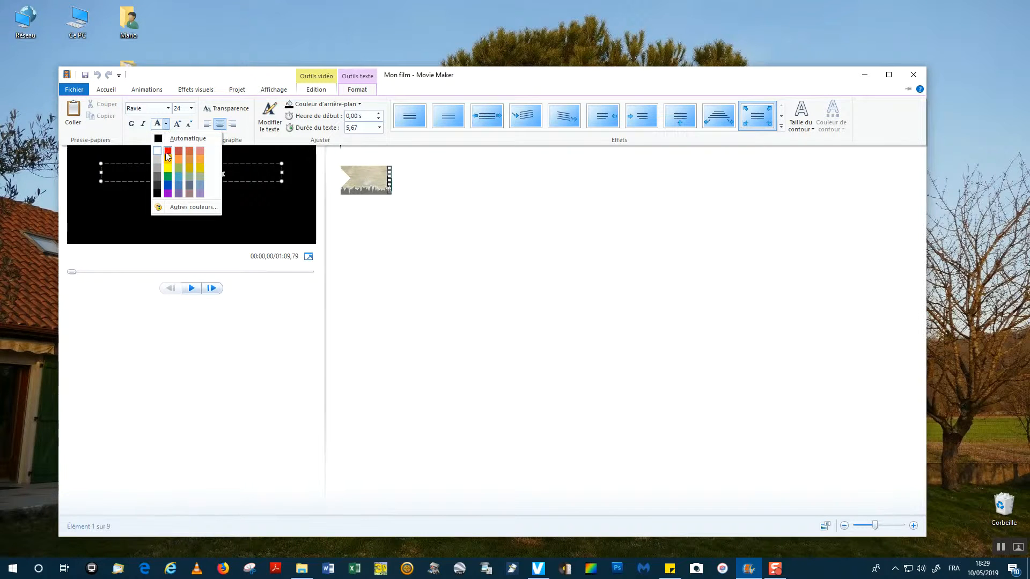
left_click(167, 167)
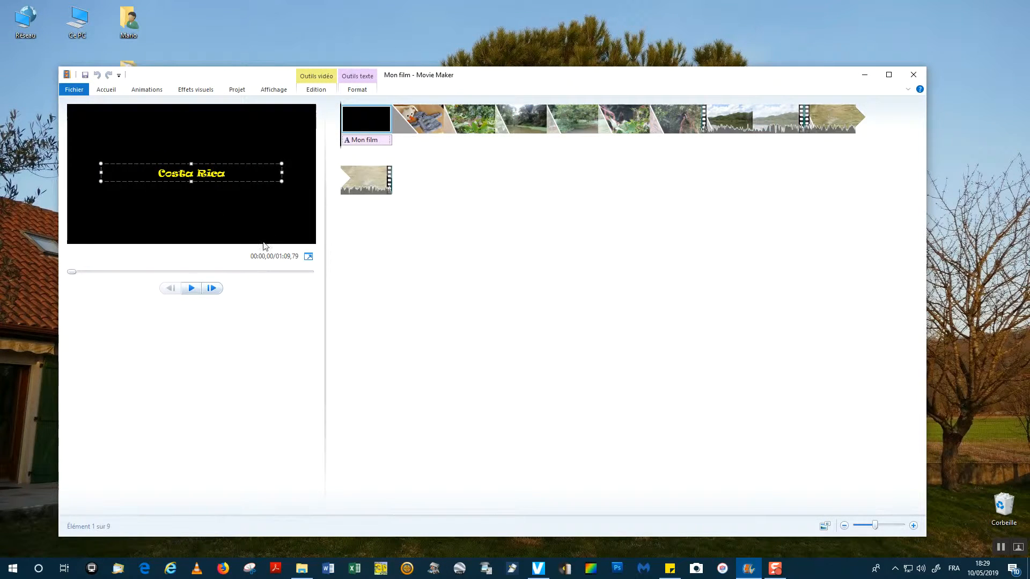
Step: Give the title slide a pale green background colour and preview the title
left_click(352, 92)
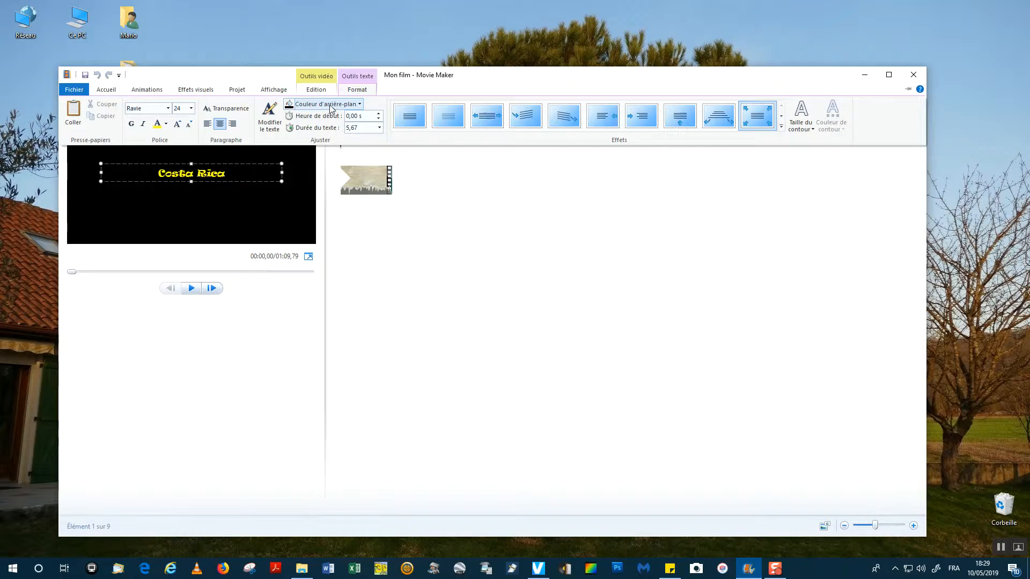
left_click(331, 105)
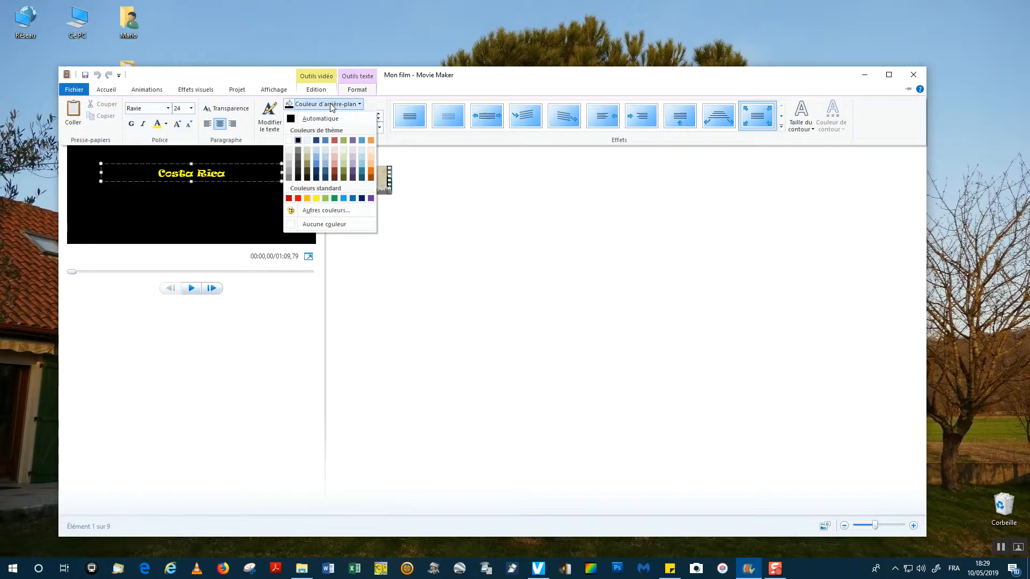
left_click(342, 151)
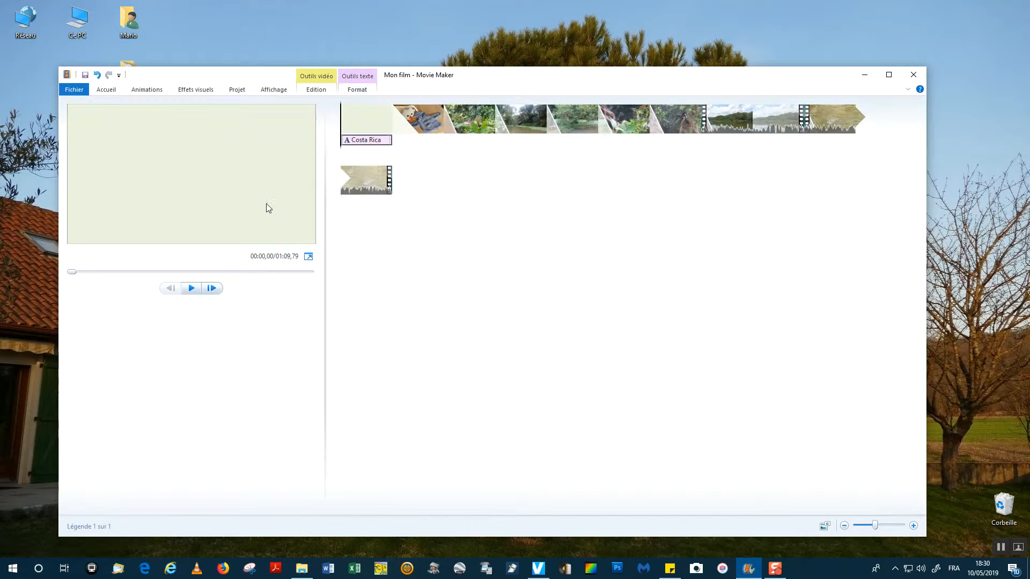
left_click(191, 288)
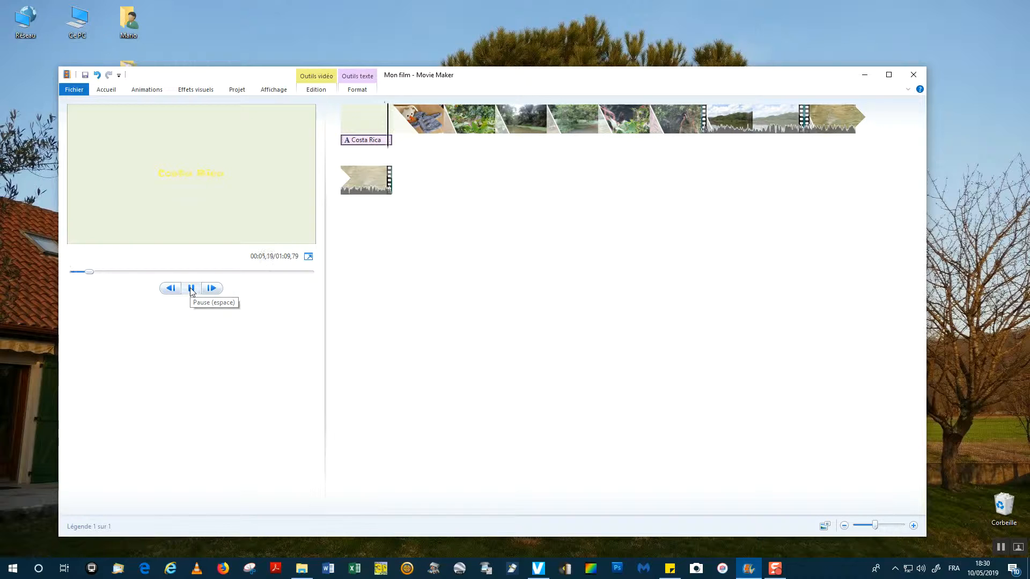
left_click(190, 289)
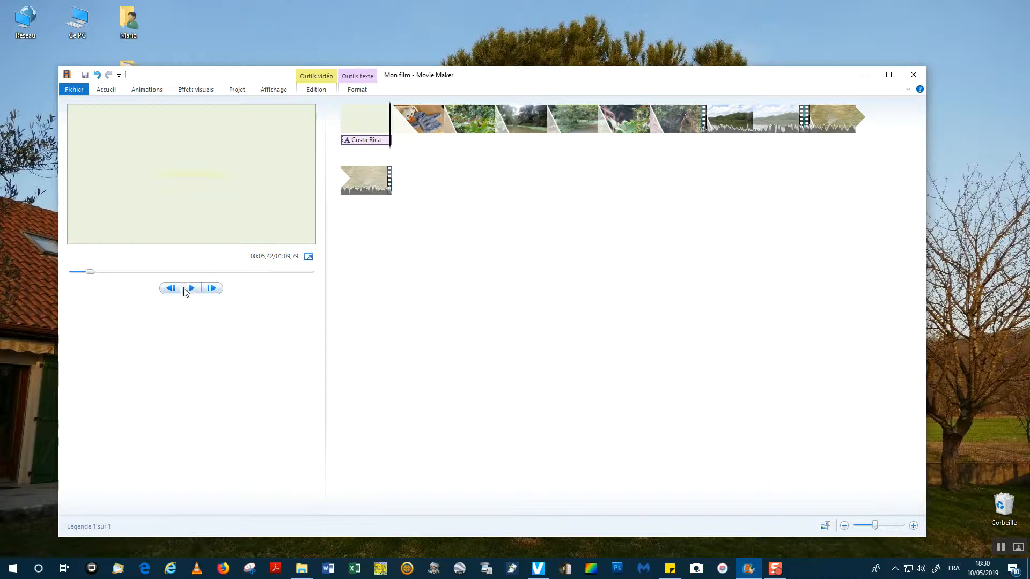
Step: Change the title slide's background colour to white and play the title briefly to check its legibility
left_click(81, 272)
left_click(357, 90)
left_click(326, 103)
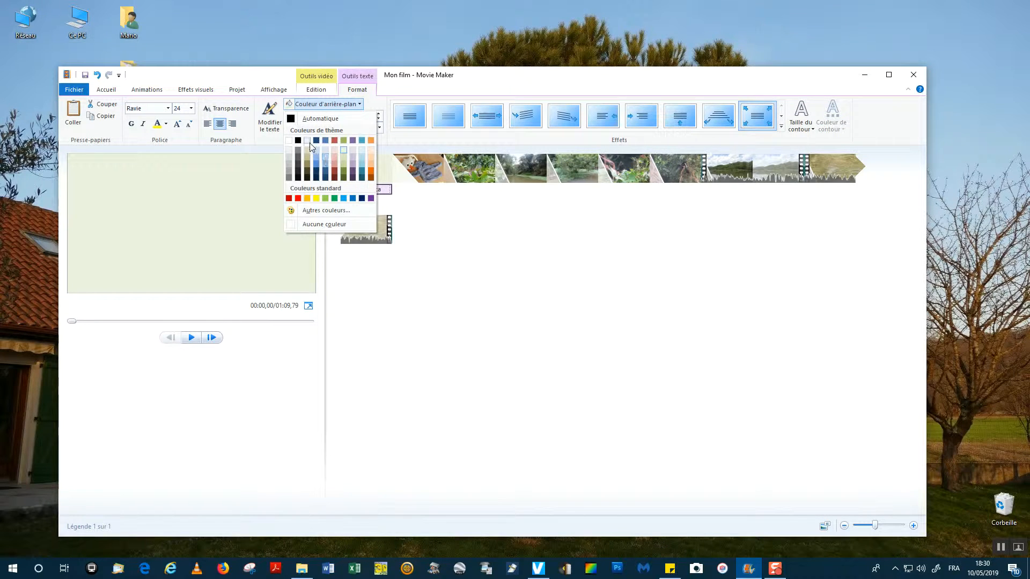
left_click(288, 141)
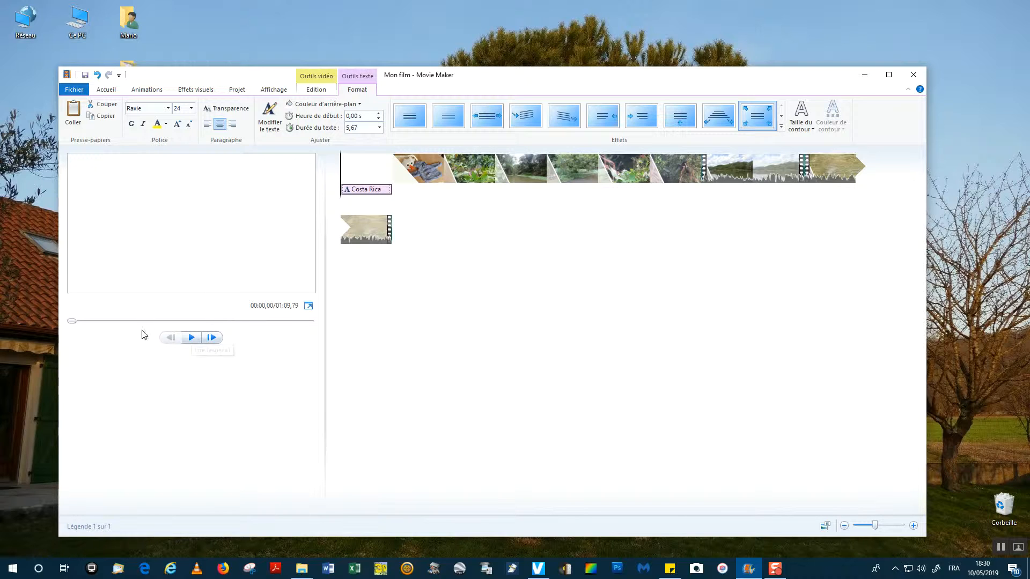
left_click(190, 338)
left_click(193, 338)
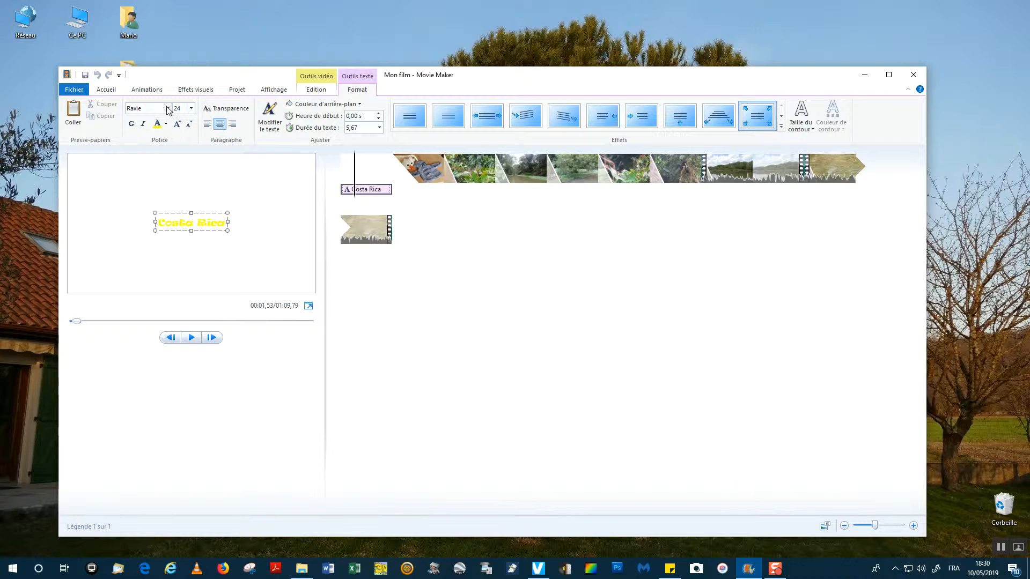
Step: Colour the "Costa Rica" title text red and preview the title through to the second photo
left_click(166, 124)
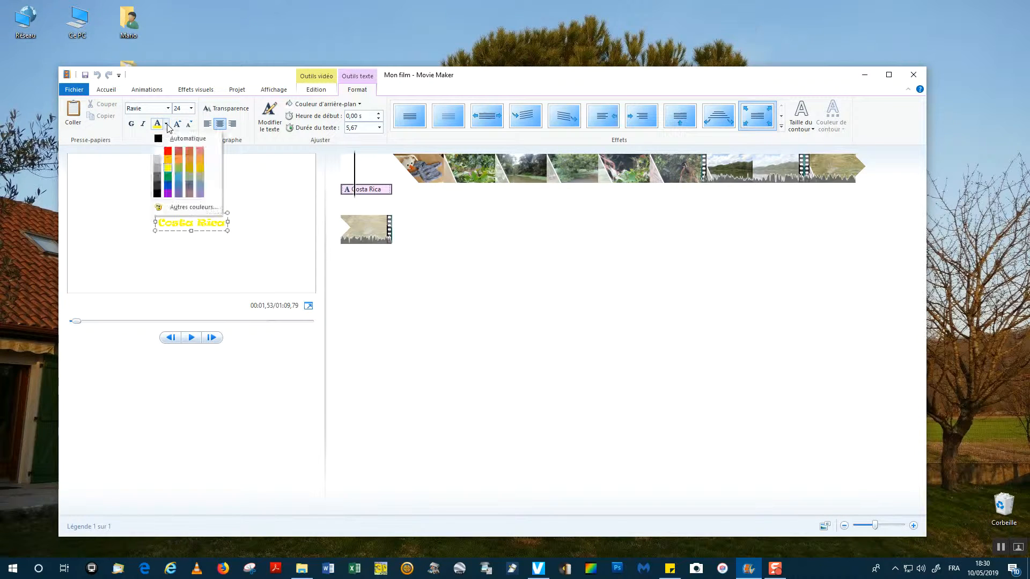
left_click(167, 151)
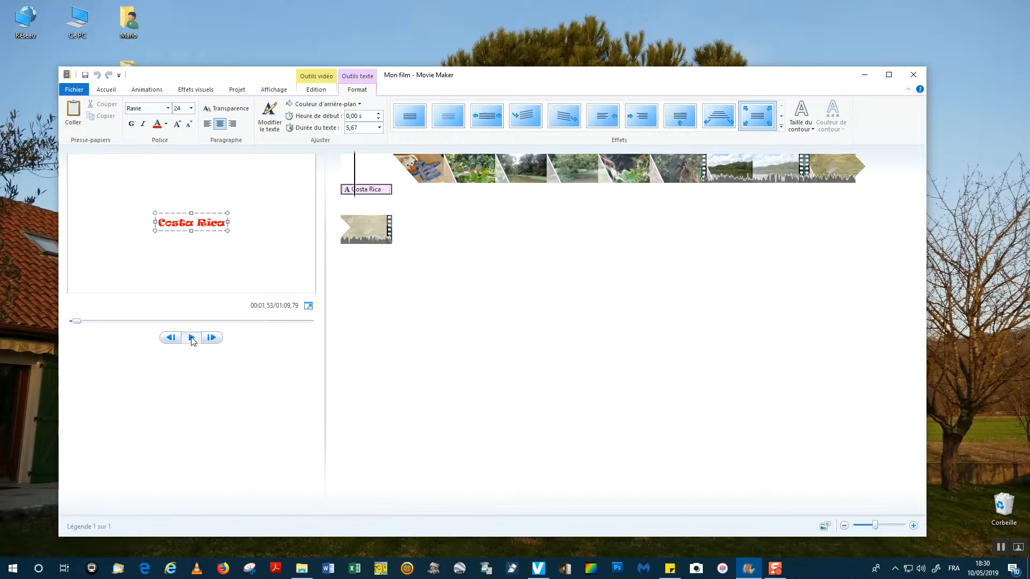
left_click(191, 339)
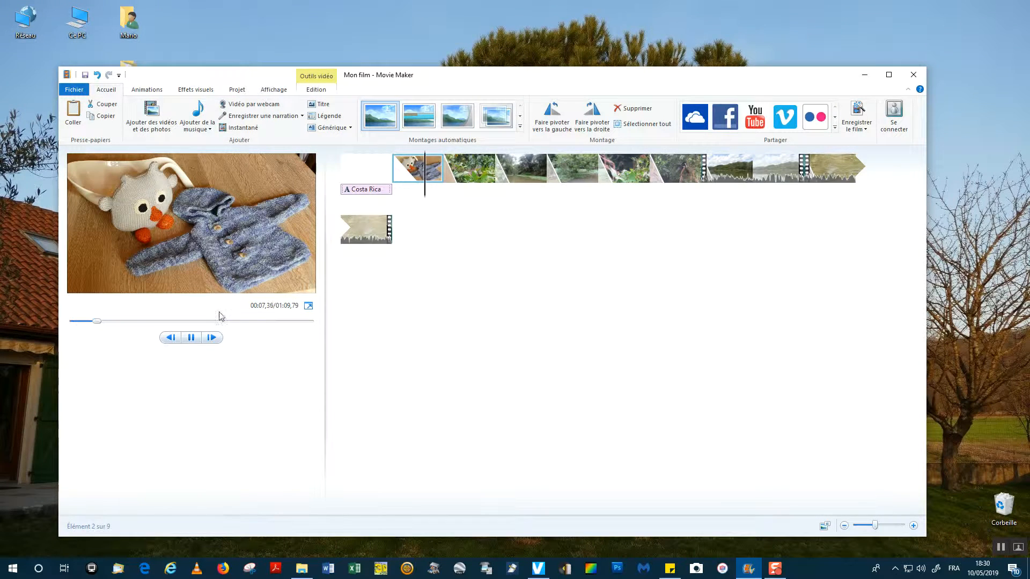
left_click(193, 338)
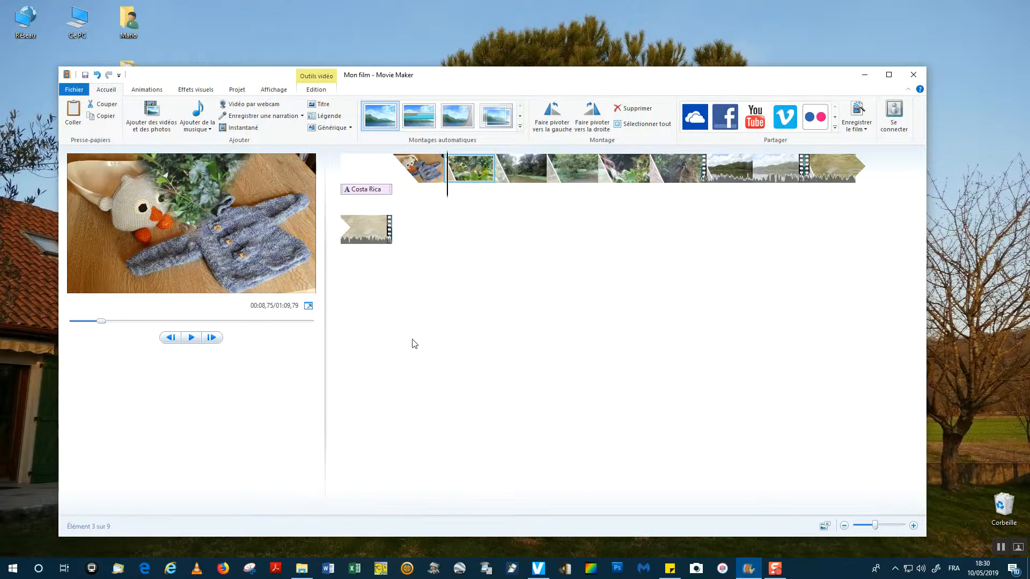
Step: Add the caption "[Papillon]" to the third photo, keeping the brackets, with a text size of 26
key("Right")
left_click(329, 117)
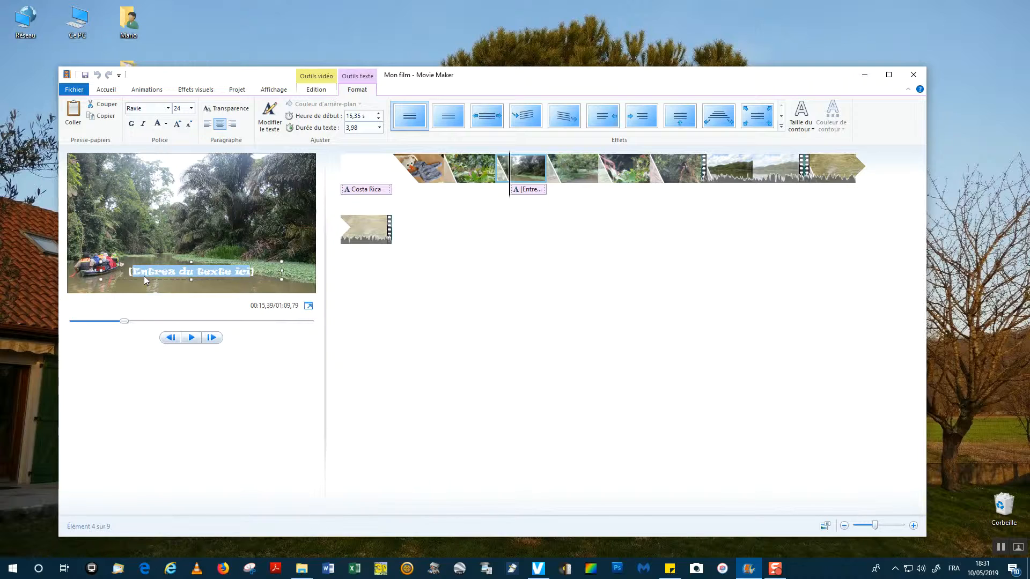
type("Papillon")
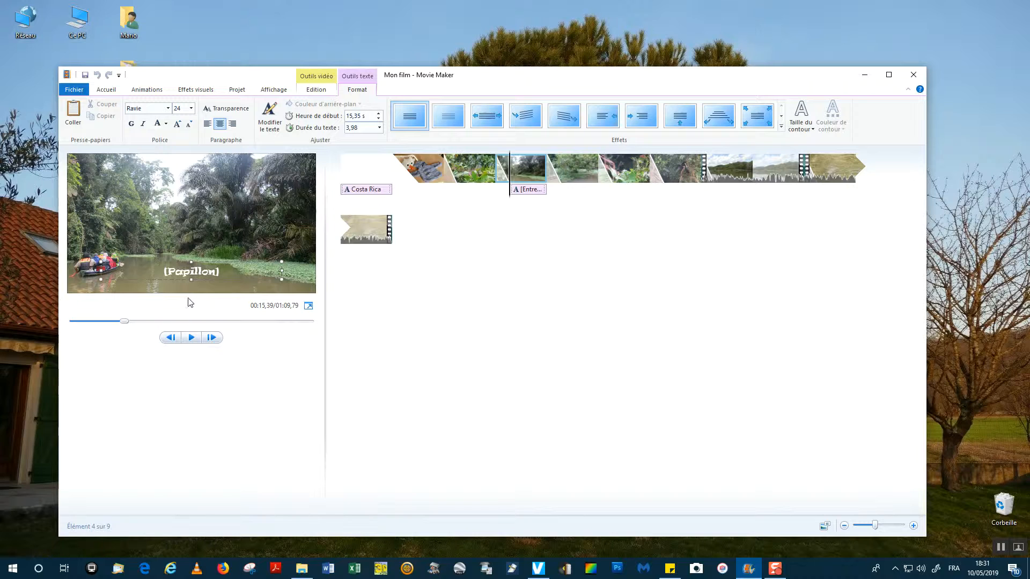
left_click(192, 110)
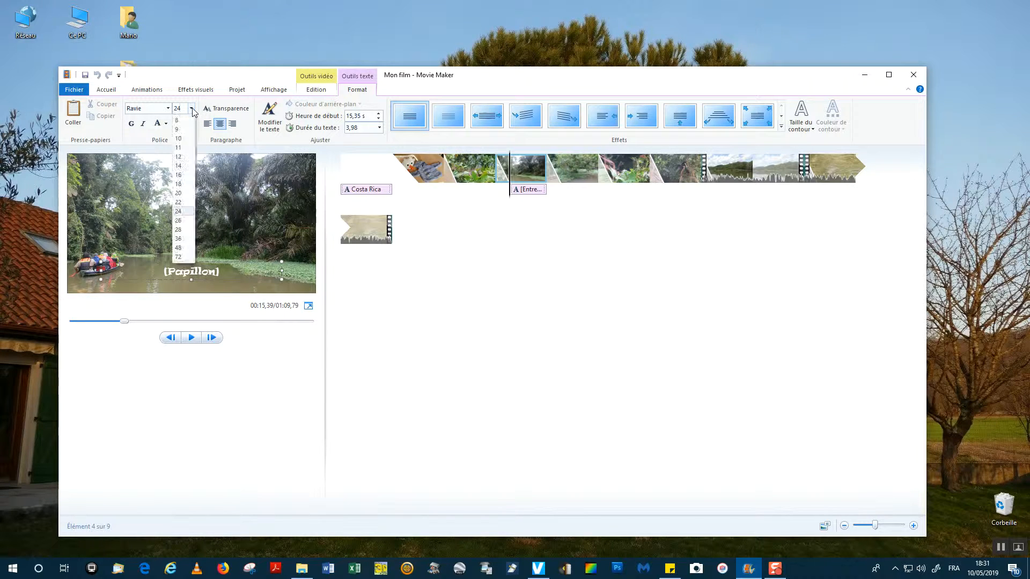
left_click(179, 221)
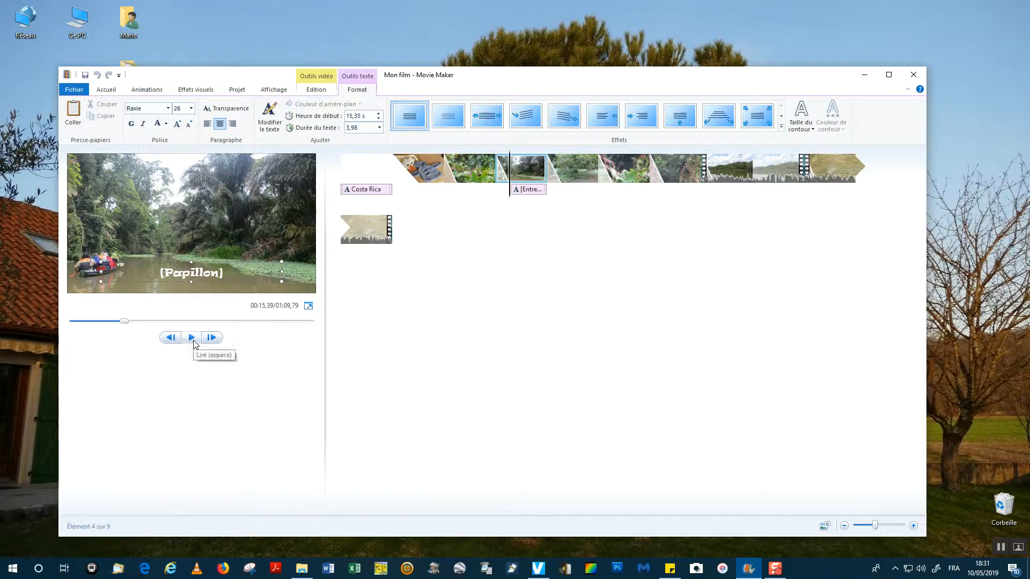
Step: Play the film from before the caption to preview "[Papillon]" on the third photo, pausing near its end
left_click(93, 321)
left_click(194, 342)
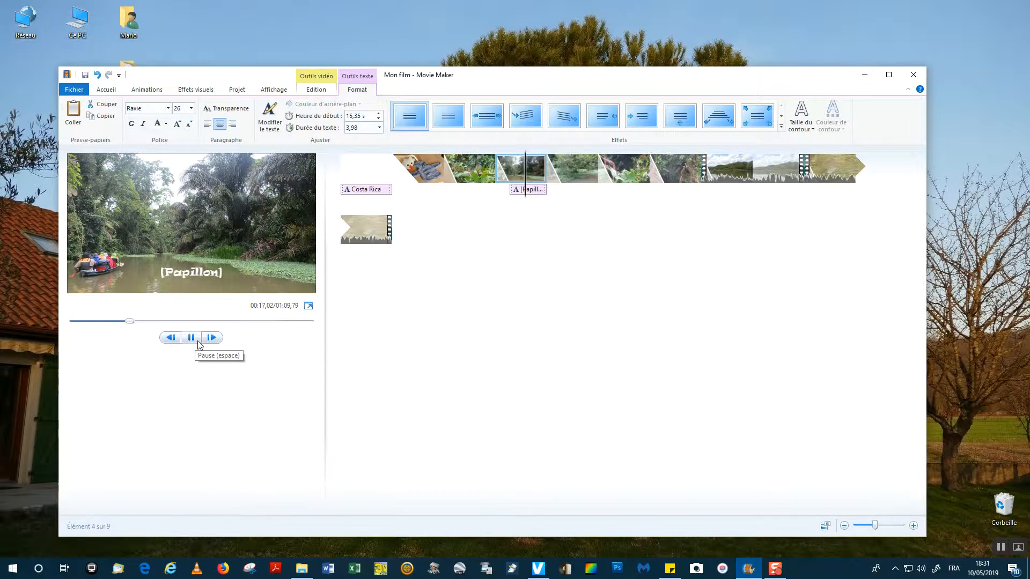
left_click(192, 337)
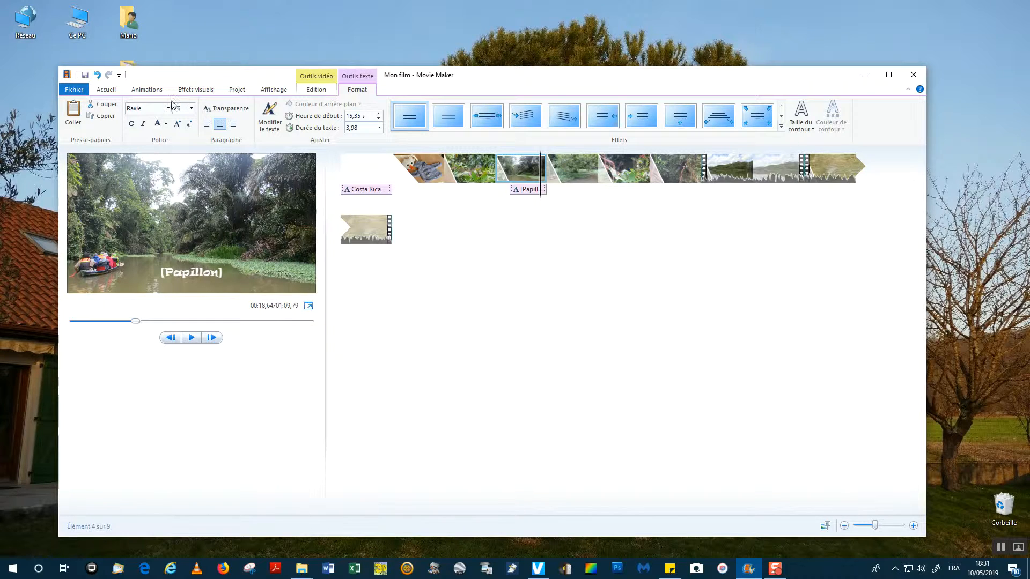
left_click(106, 90)
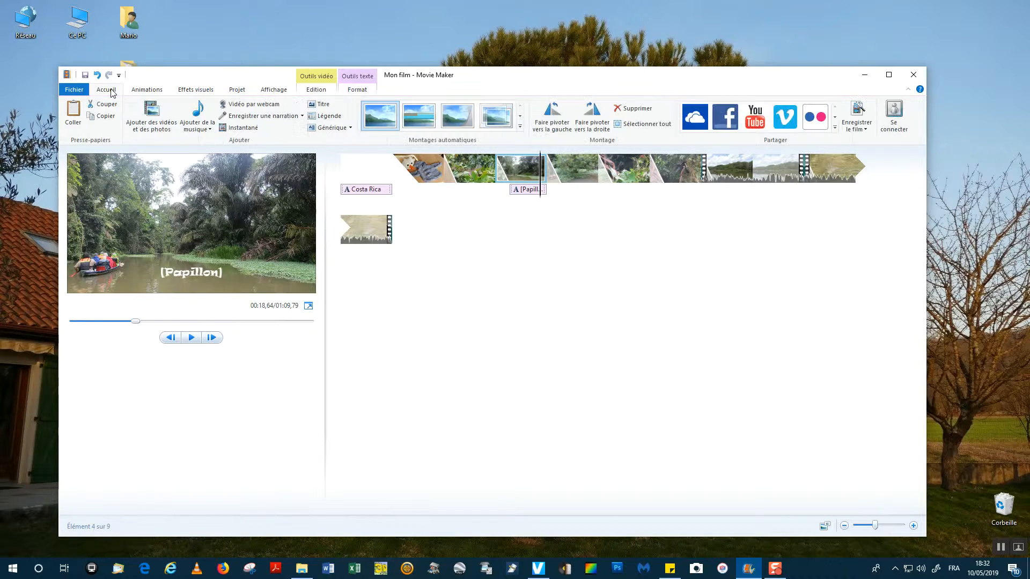
Step: Add a credits slide at the end of the film and set its duration to 5.00 seconds
left_click(330, 128)
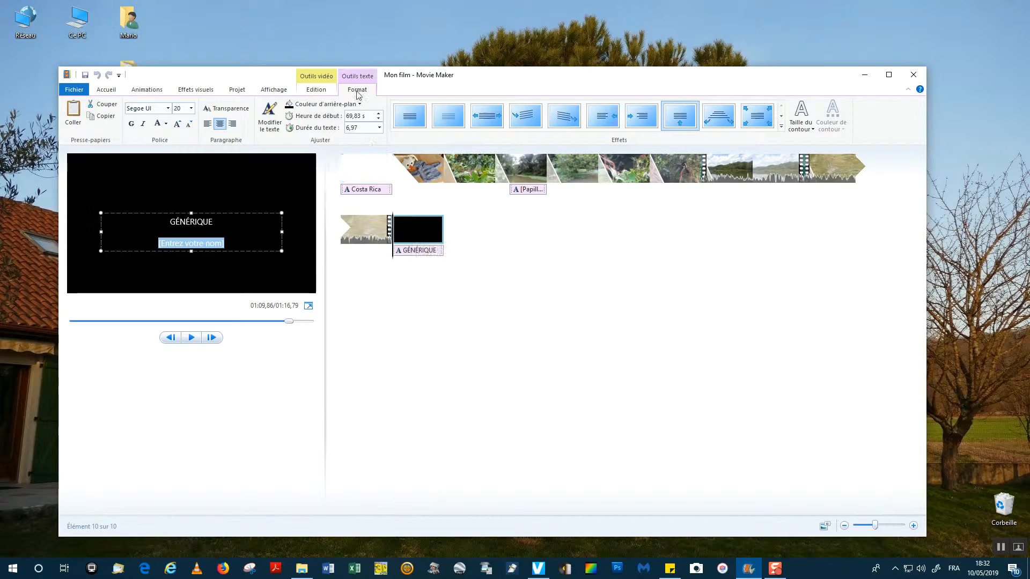
left_click(316, 90)
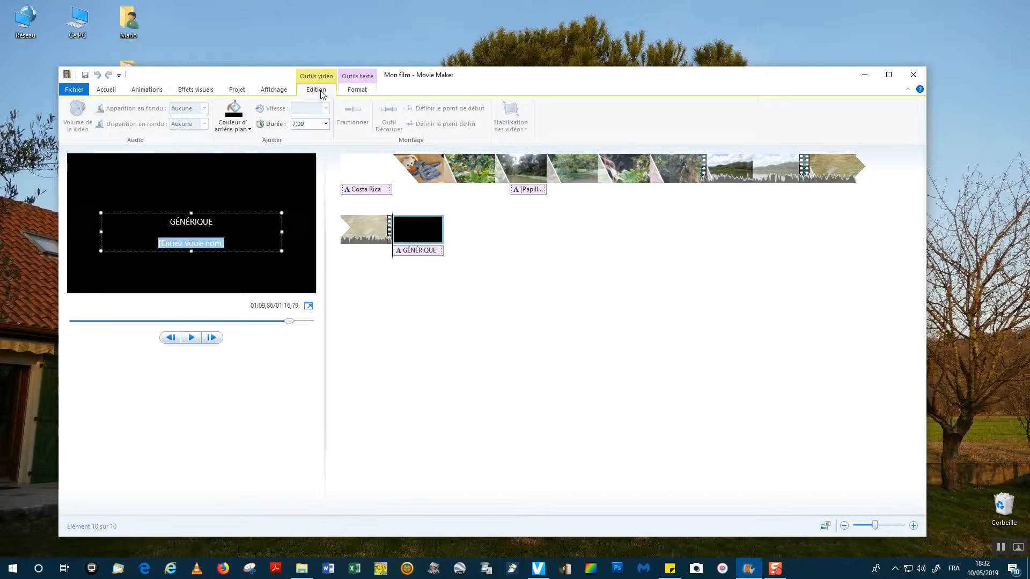
left_click(325, 124)
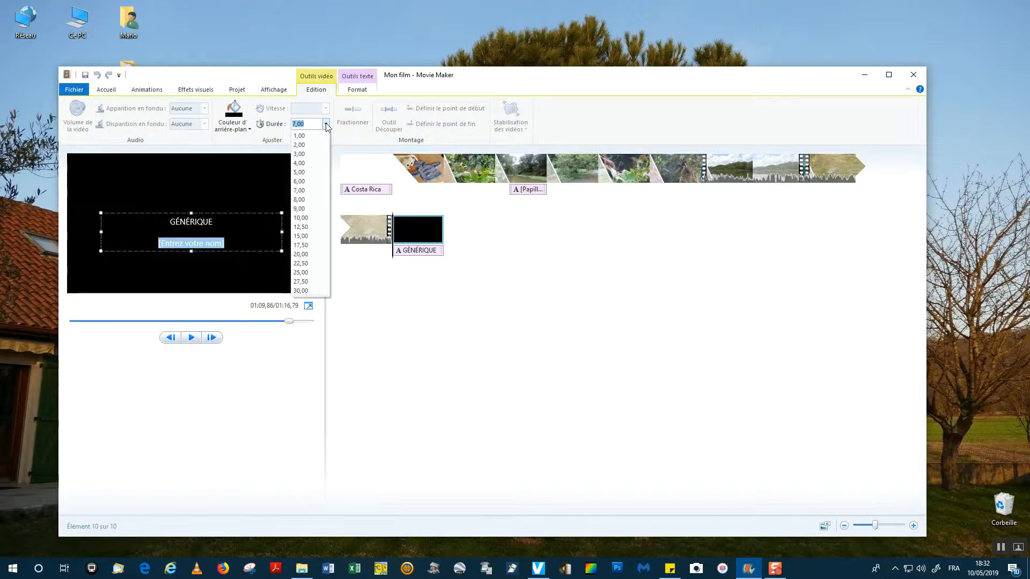
left_click(299, 172)
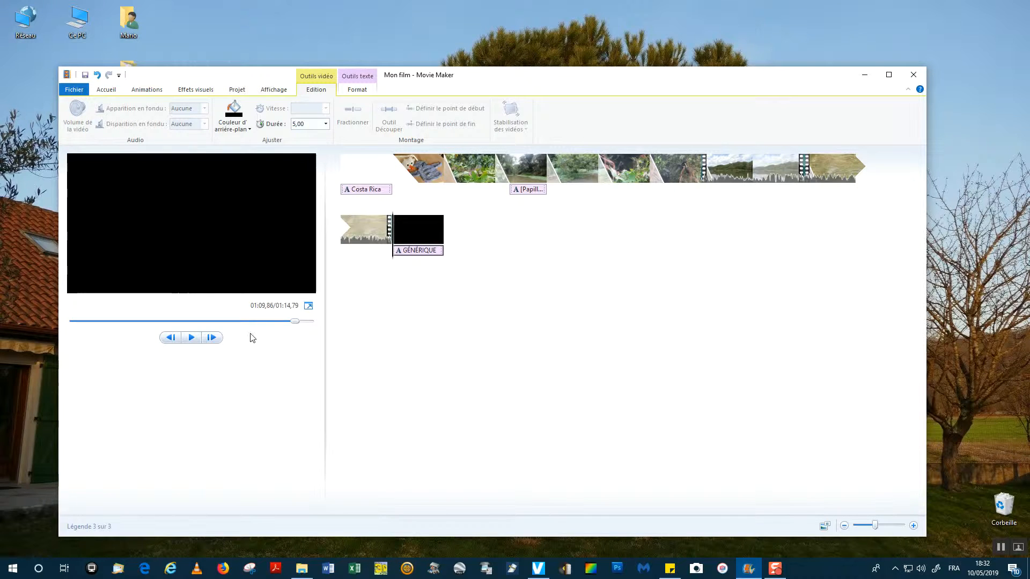
Step: Replace the placeholder text on the credits slide with "C'est Fini"
left_click_drag(296, 321, 303, 322)
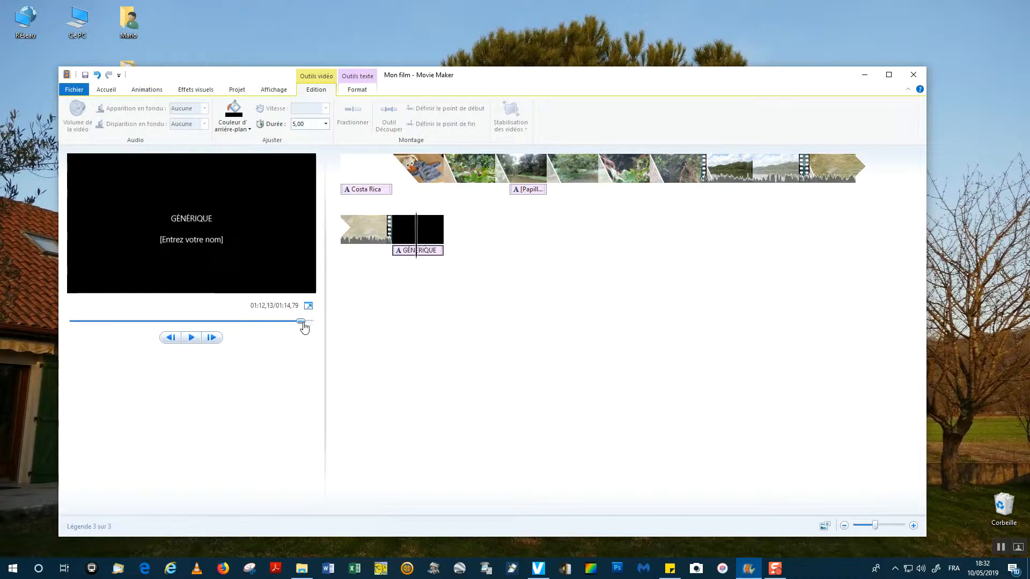
left_click(192, 243)
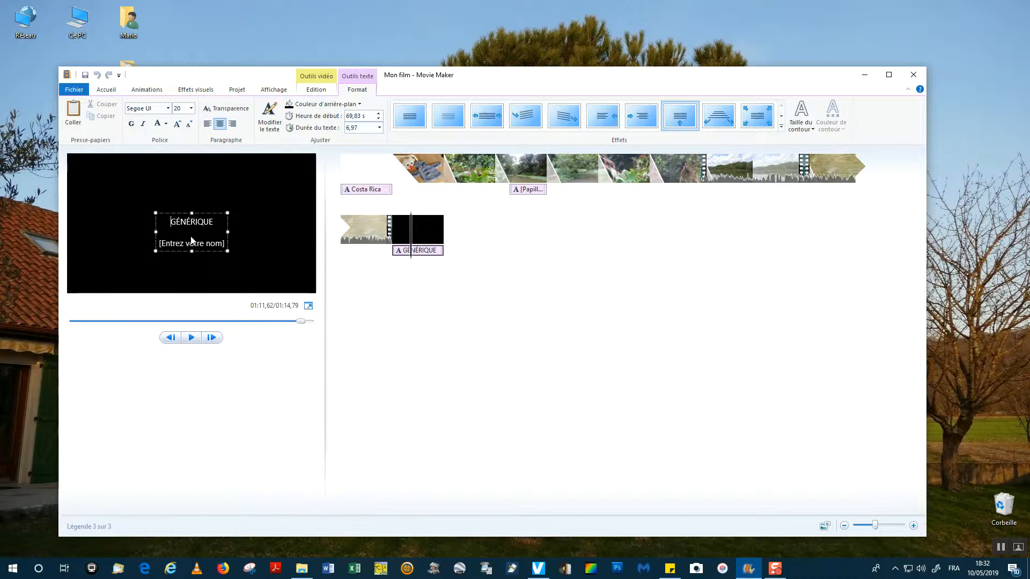
type("C")
type("est Fini")
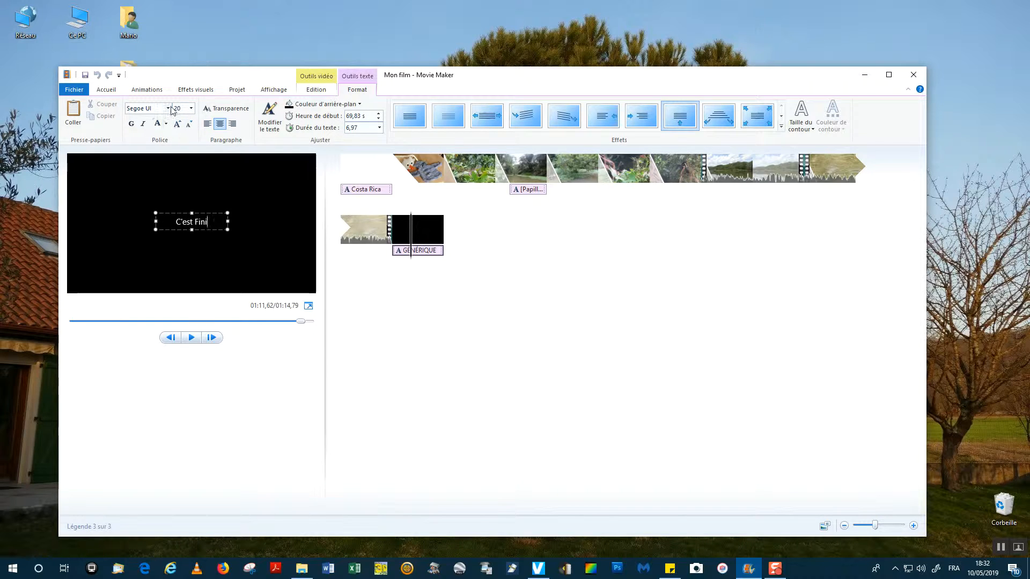
Step: Format the "C'est Fini" text in Ravie at size 36 and stretch its text box upward and wider on the slide
left_click(169, 109)
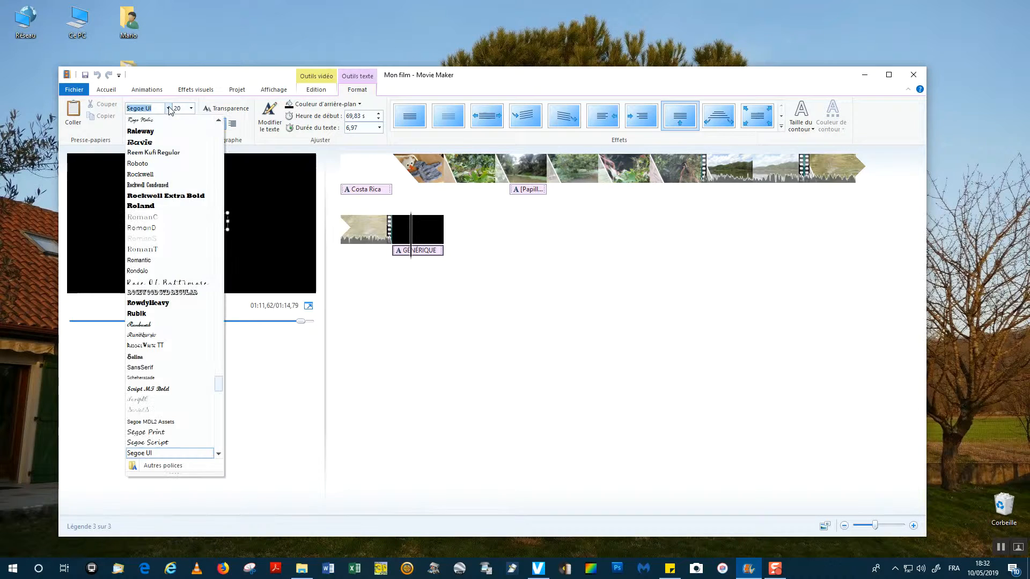
left_click(148, 144)
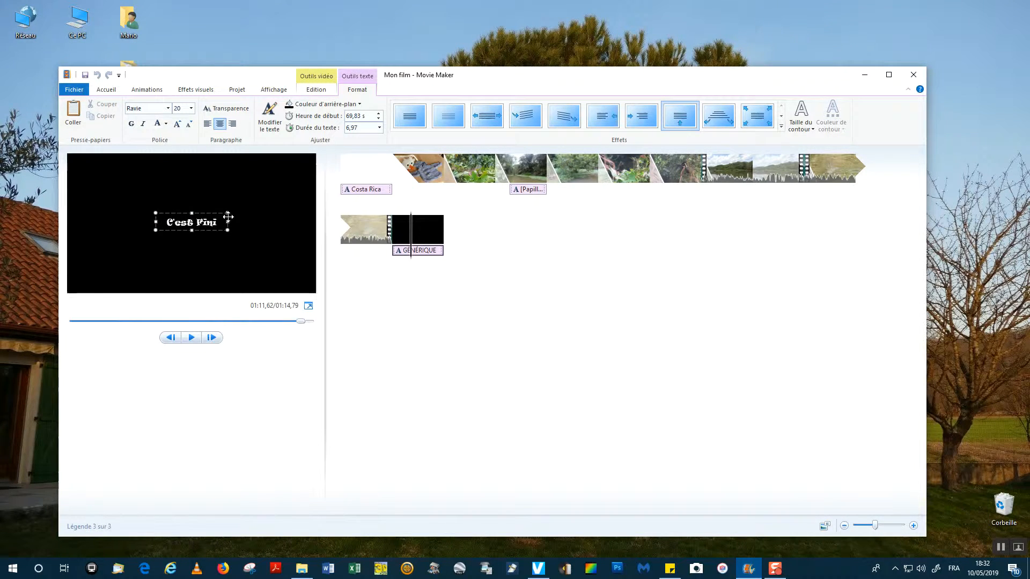
left_click_drag(228, 214, 252, 181)
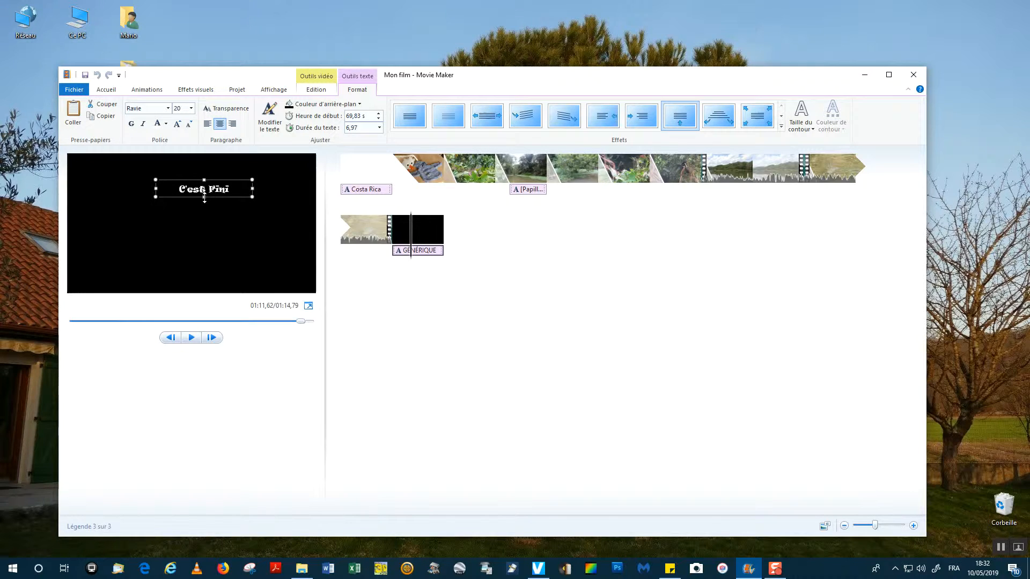
left_click(191, 109)
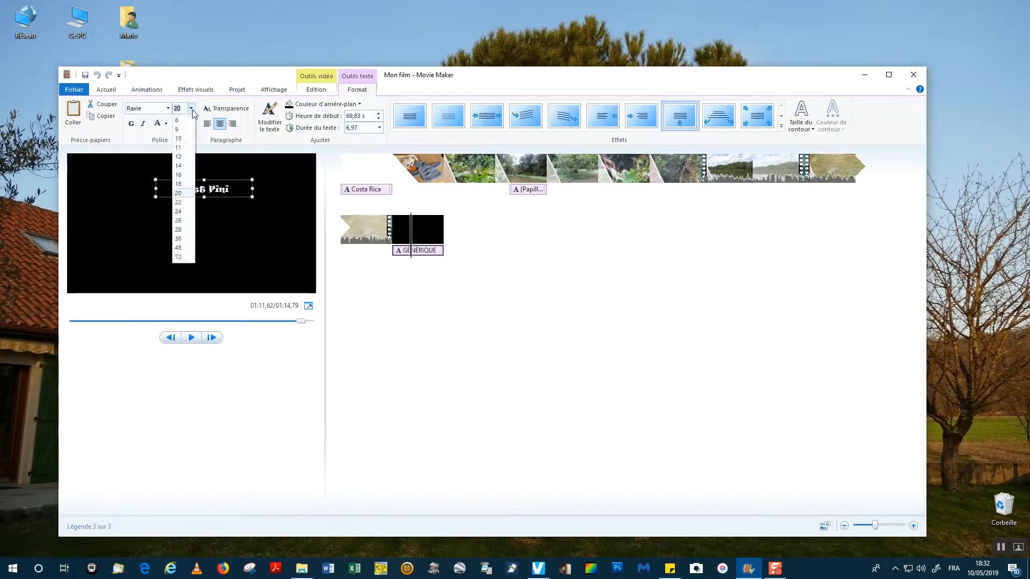
left_click(177, 240)
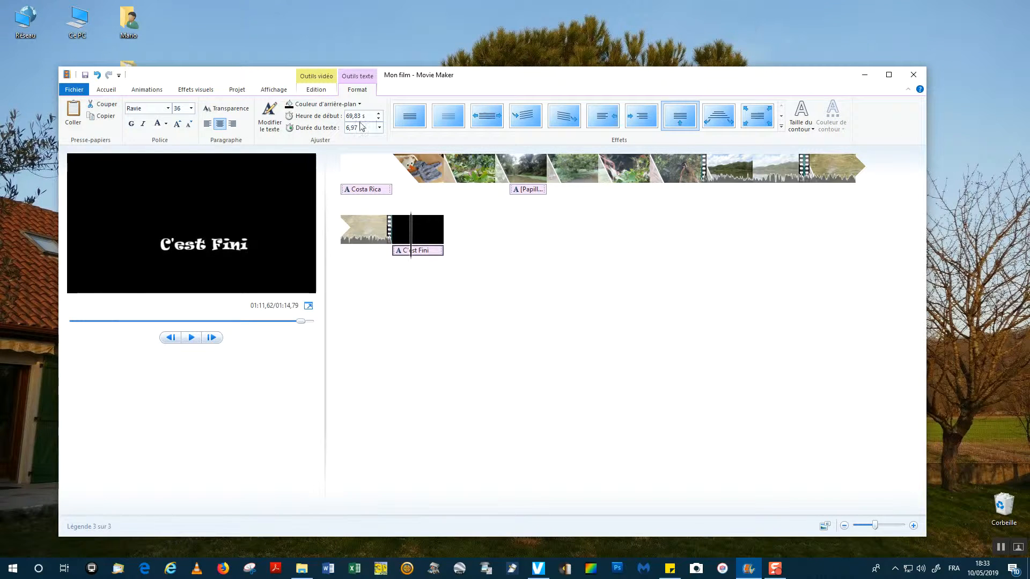
Step: Give the credits slide a light blue background and red text, and play the film's ending
left_click(360, 105)
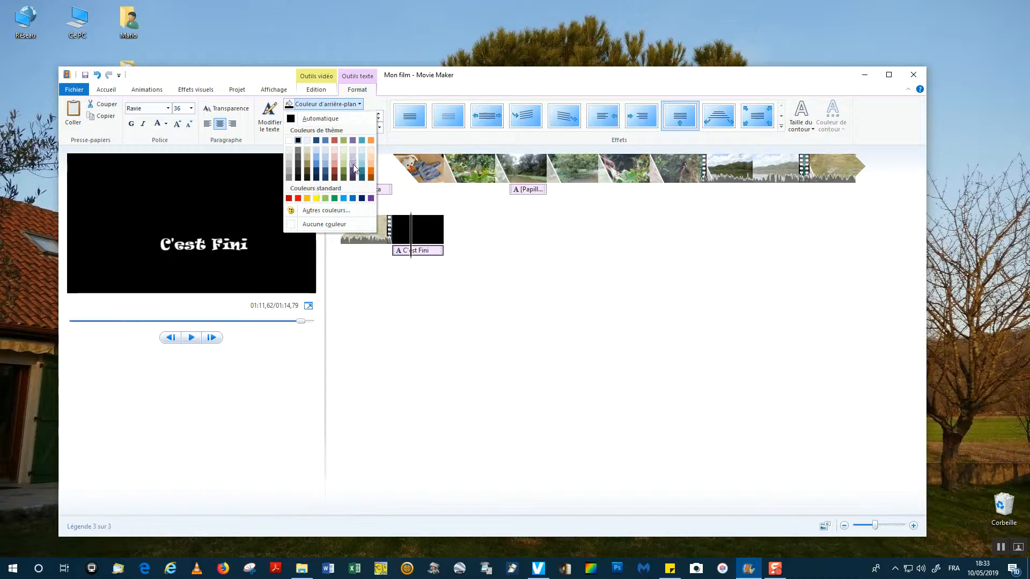
left_click(362, 148)
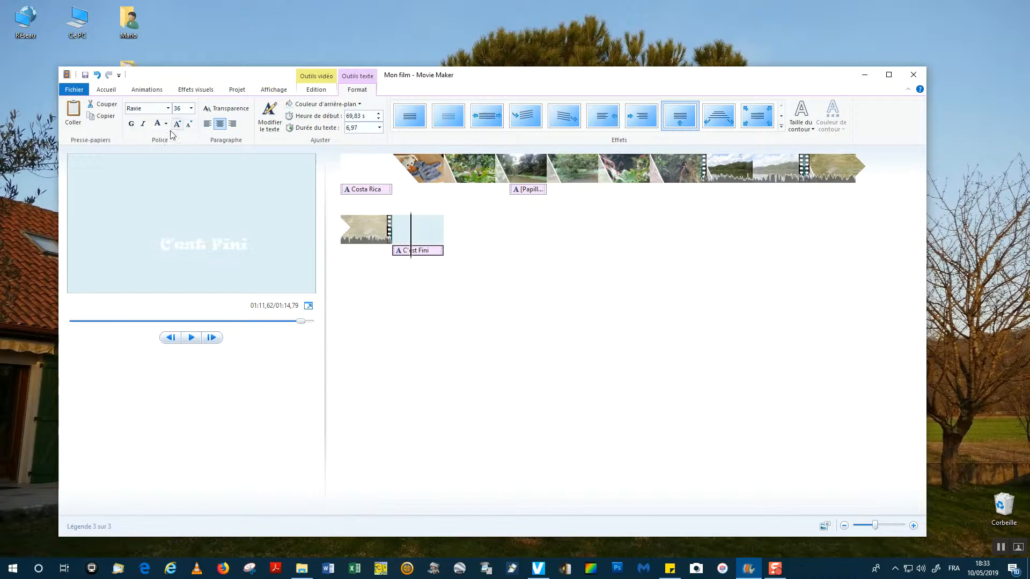
left_click(174, 252)
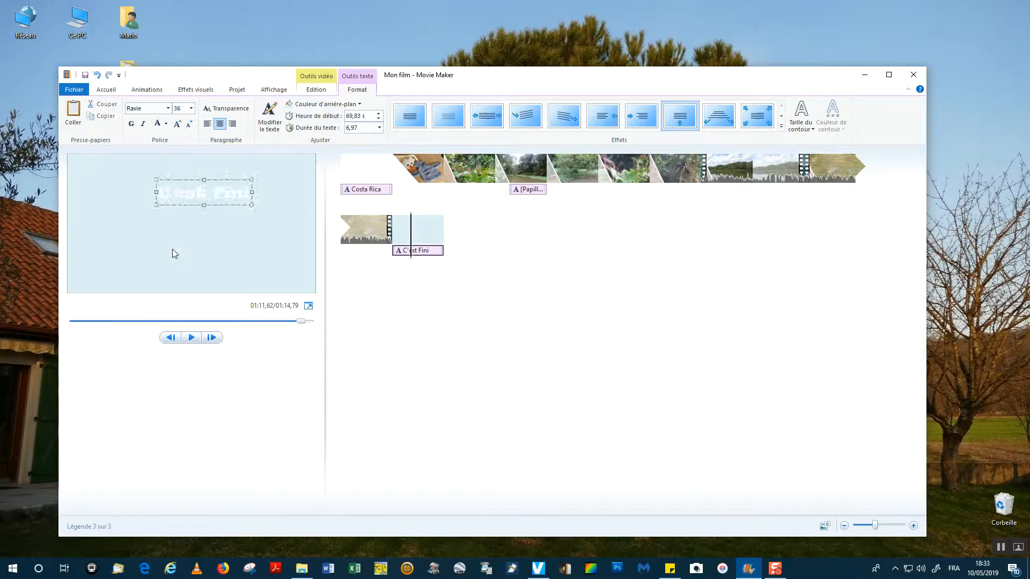
left_click(165, 124)
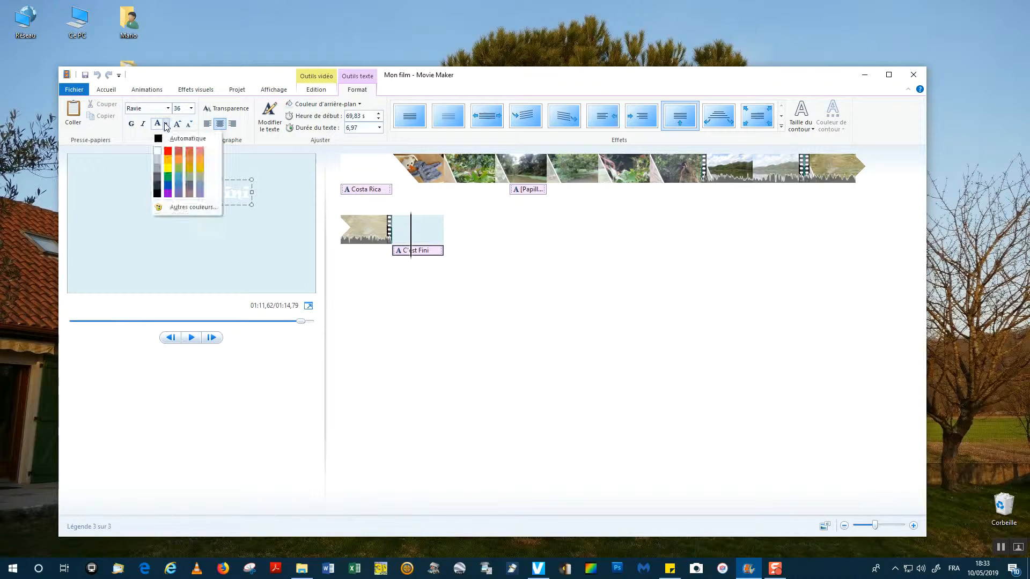
left_click(168, 151)
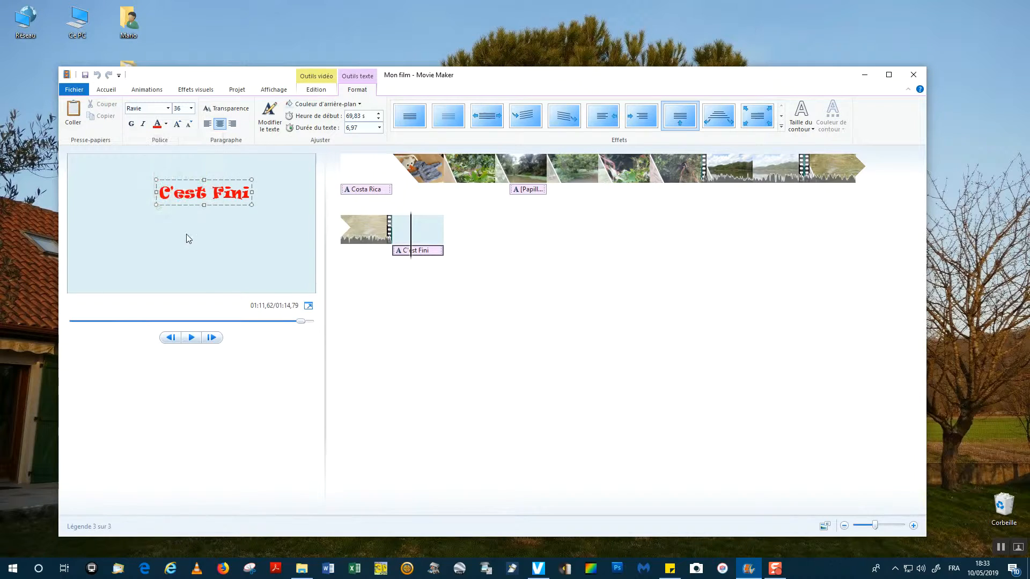
left_click(191, 338)
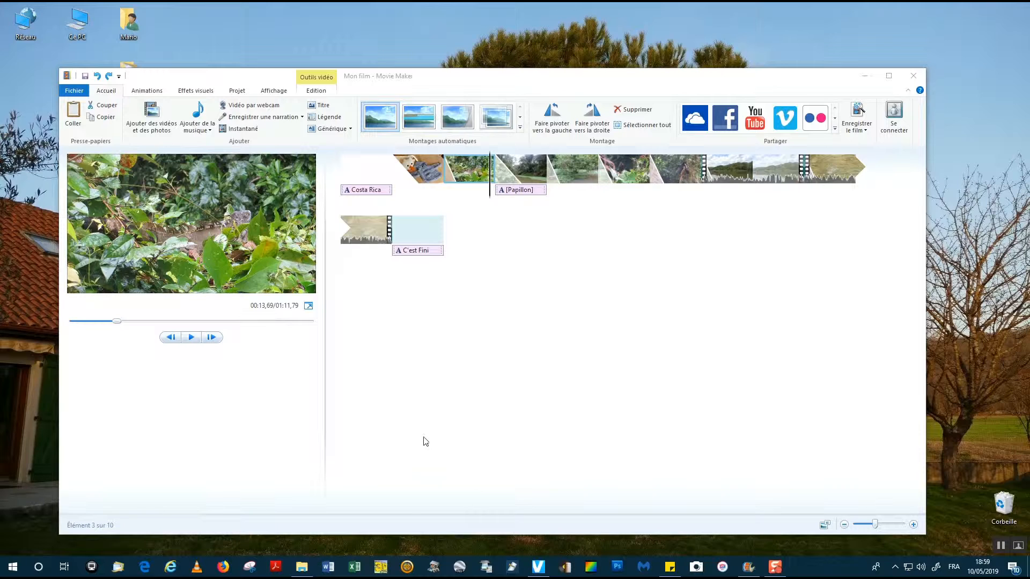
Step: Add the Jean Ferrat track numbered 02 from the PC as the film's music and play it from the start
left_click(199, 118)
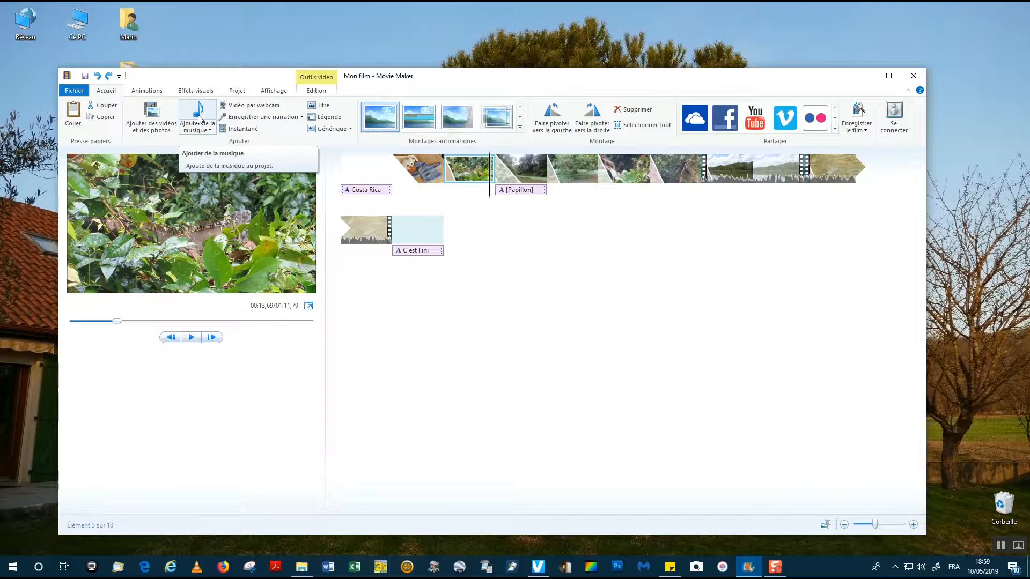
left_click(199, 124)
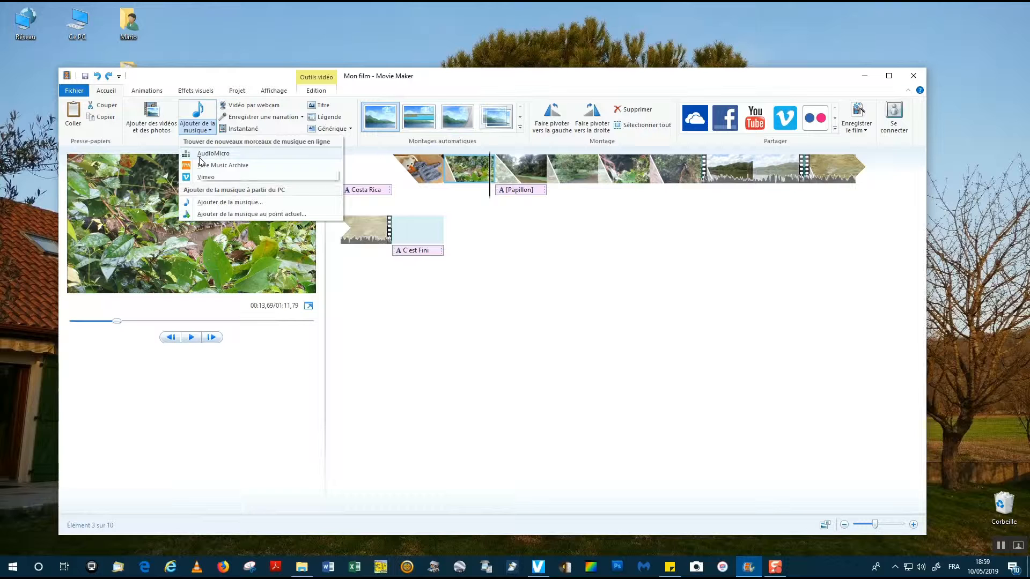
left_click(210, 204)
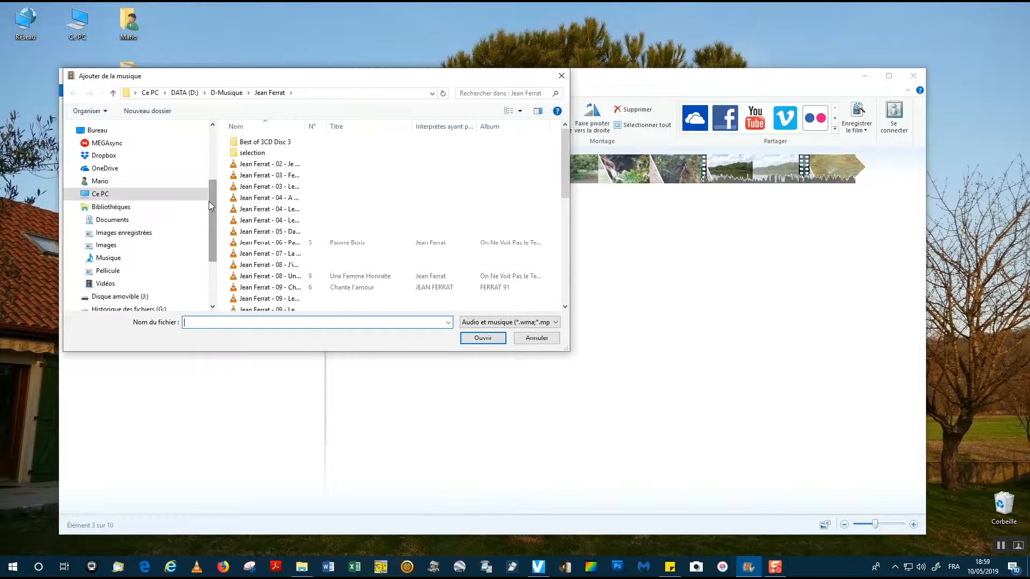
left_click(239, 164)
left_click(471, 338)
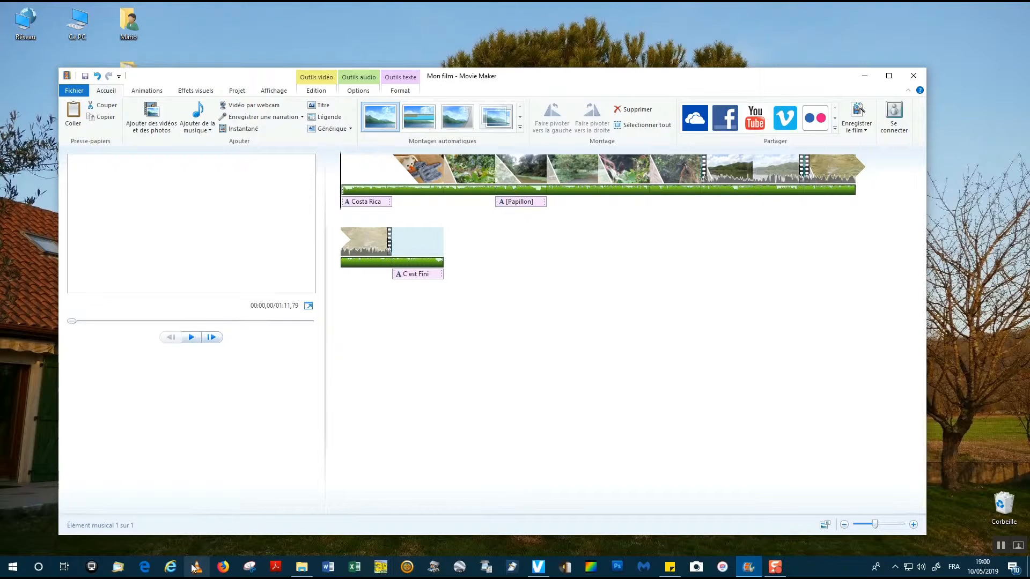
left_click(192, 338)
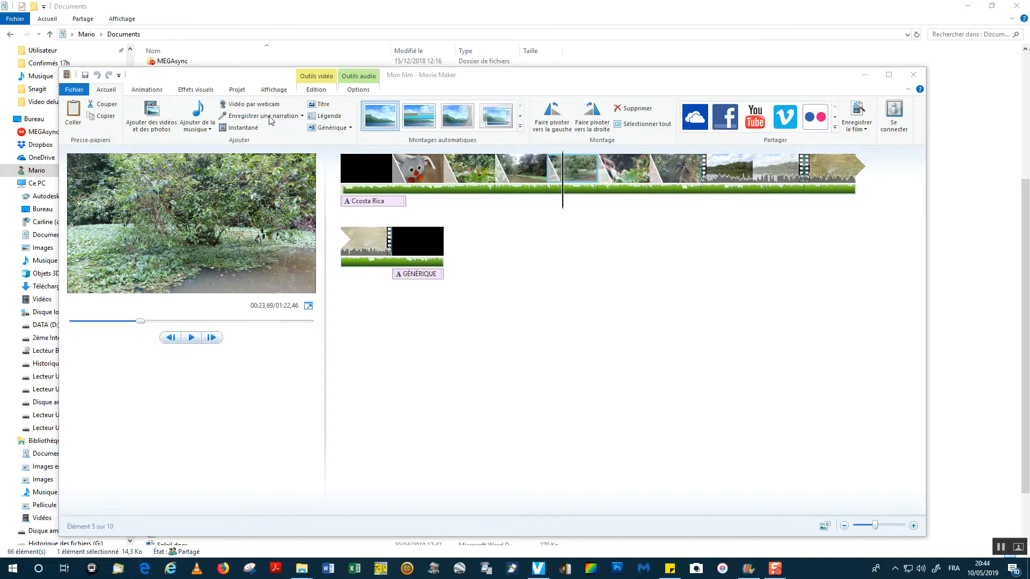
left_click(271, 120)
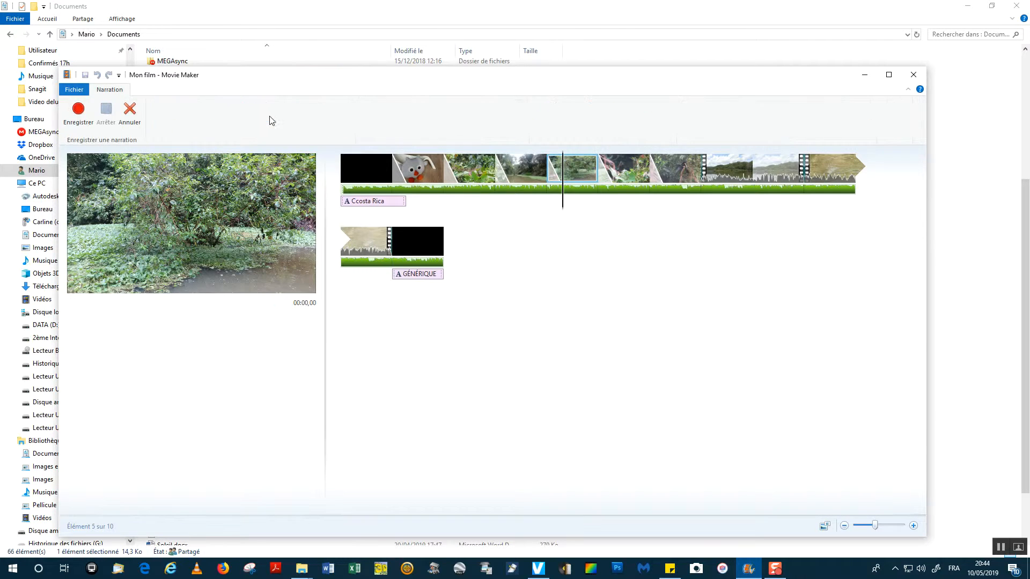
left_click(78, 109)
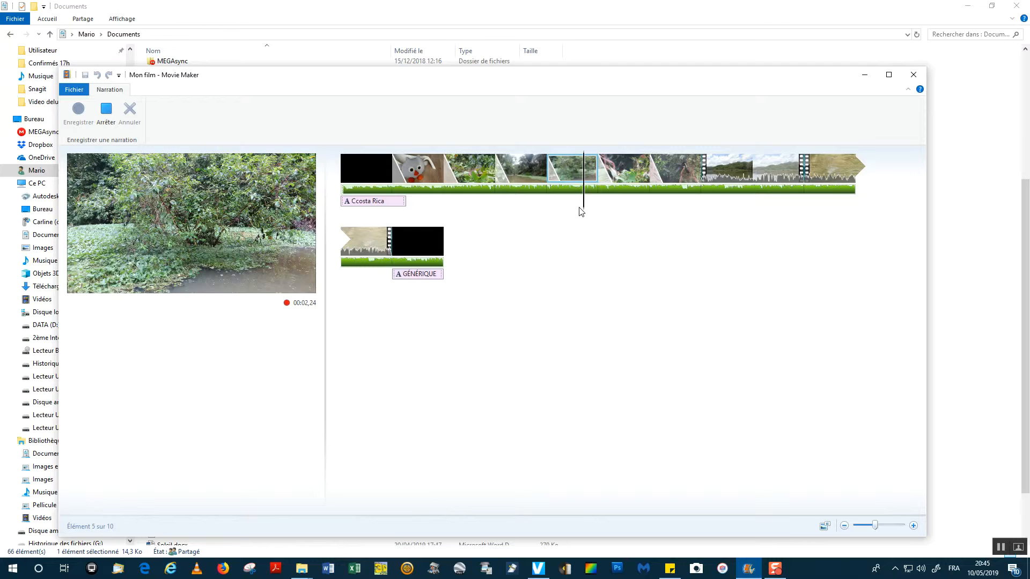
left_click(104, 113)
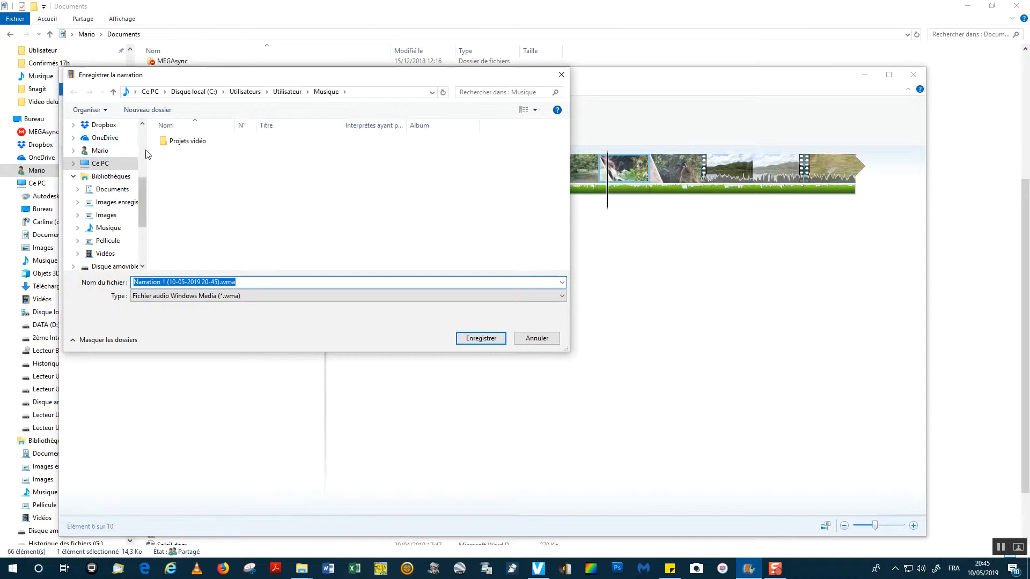
left_click(468, 339)
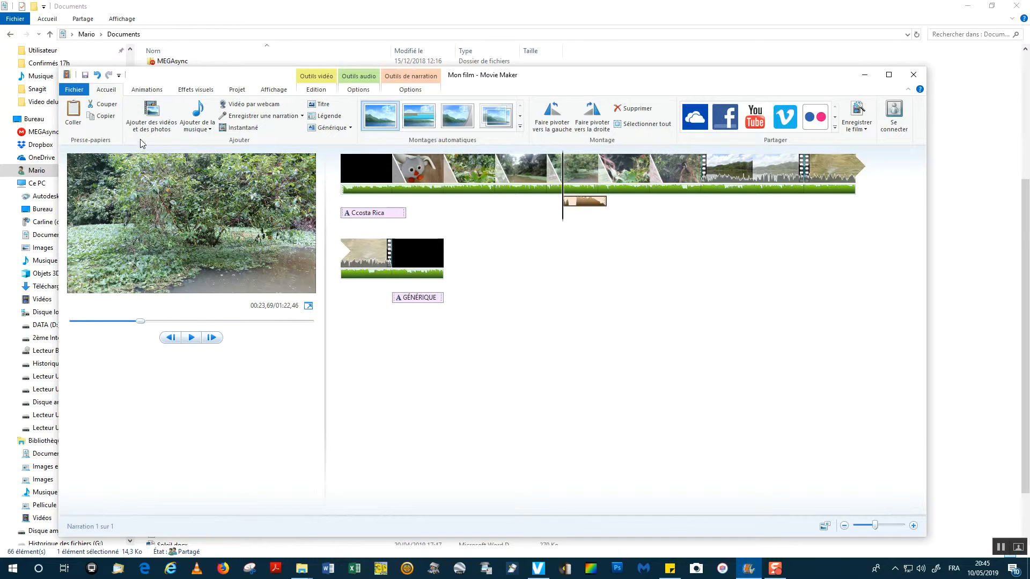
left_click(191, 337)
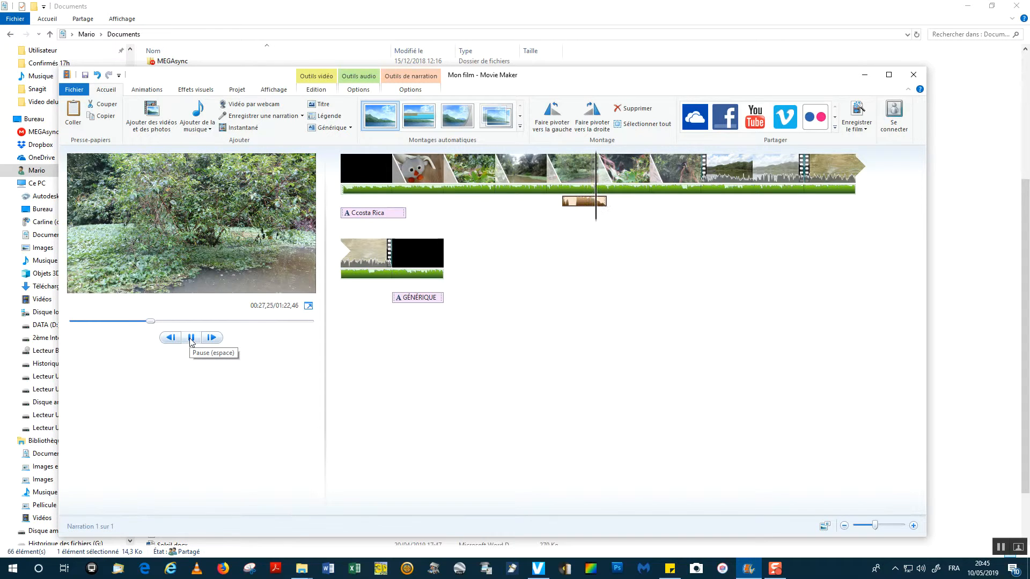
left_click(191, 339)
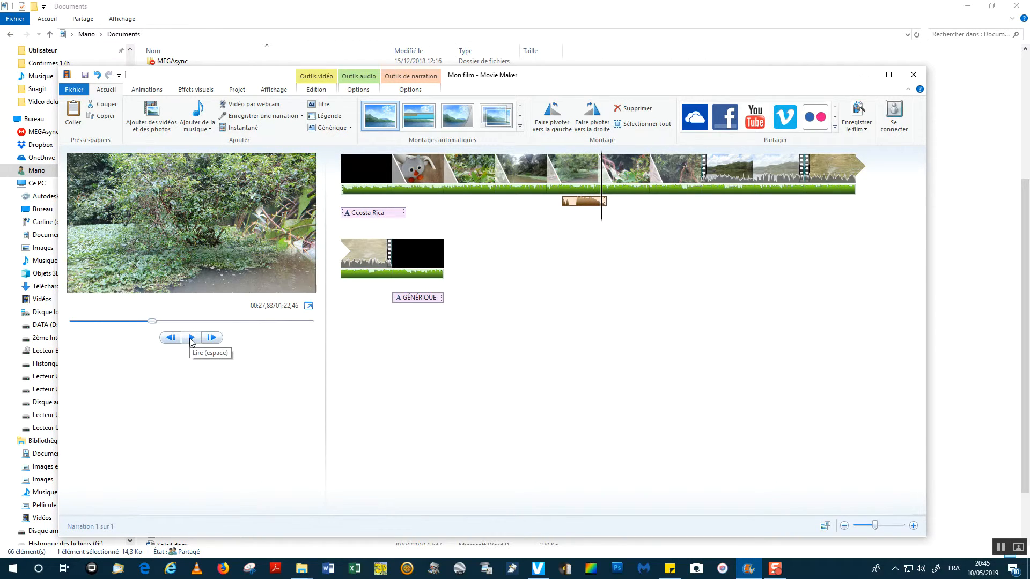